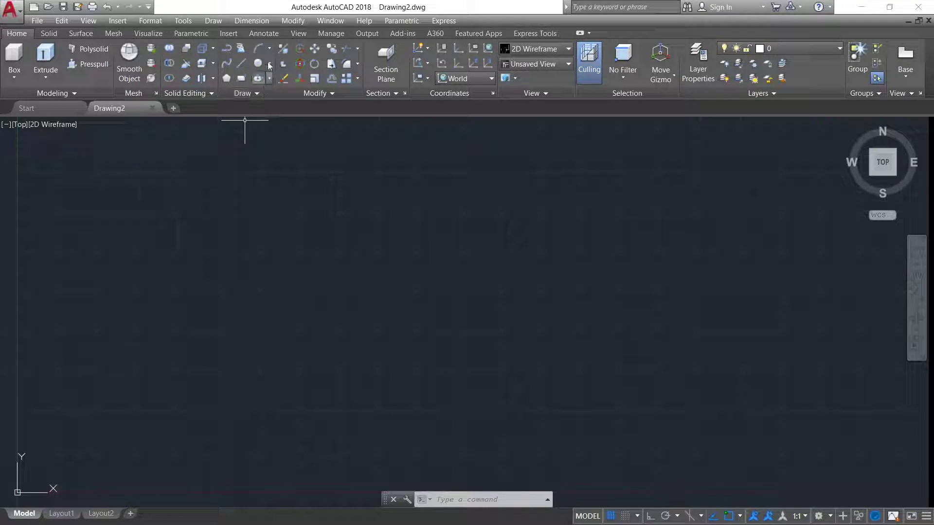
Step: Draw a circle of radius 10 at the centre of the empty drawing with Ortho on
left_click(258, 63)
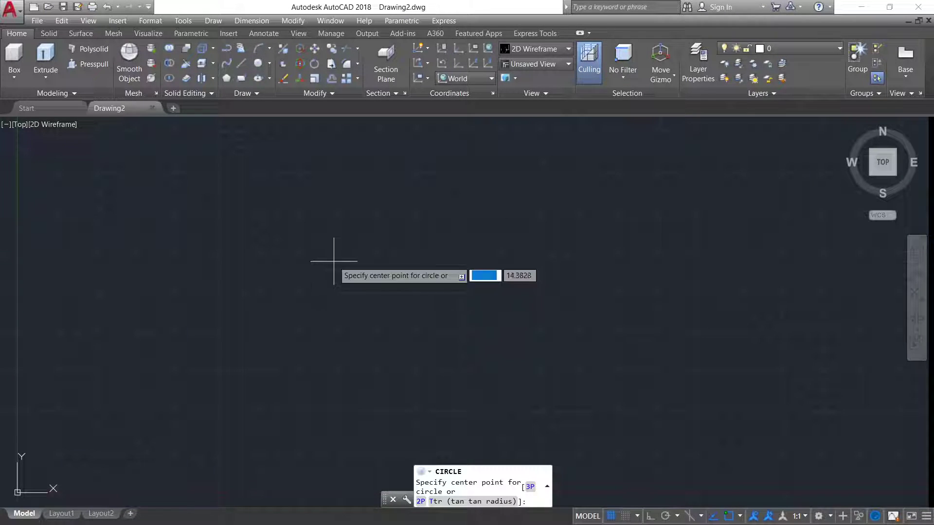
left_click(336, 291)
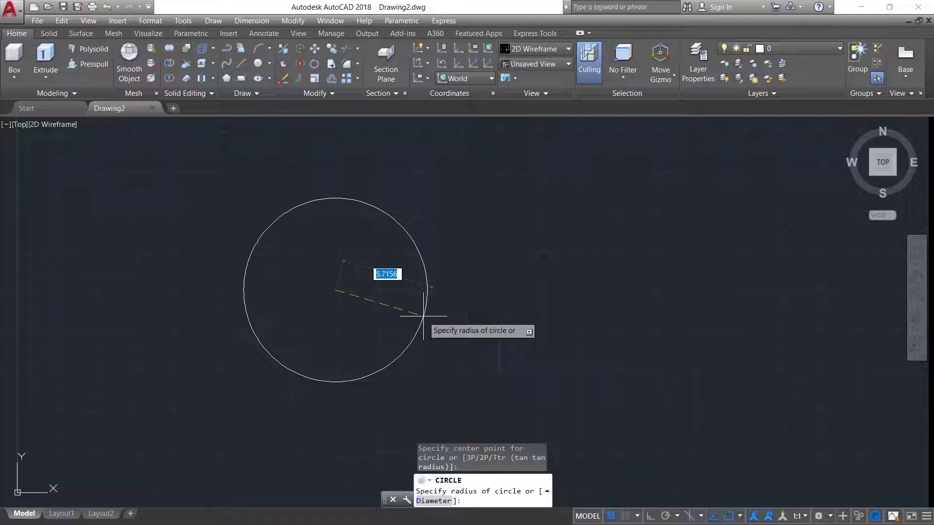
key("F8")
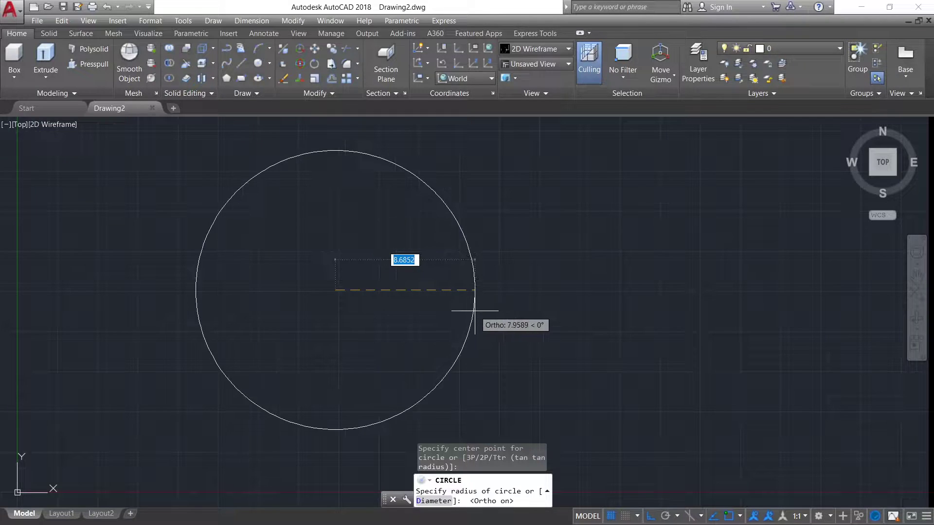
type("10")
key("Return")
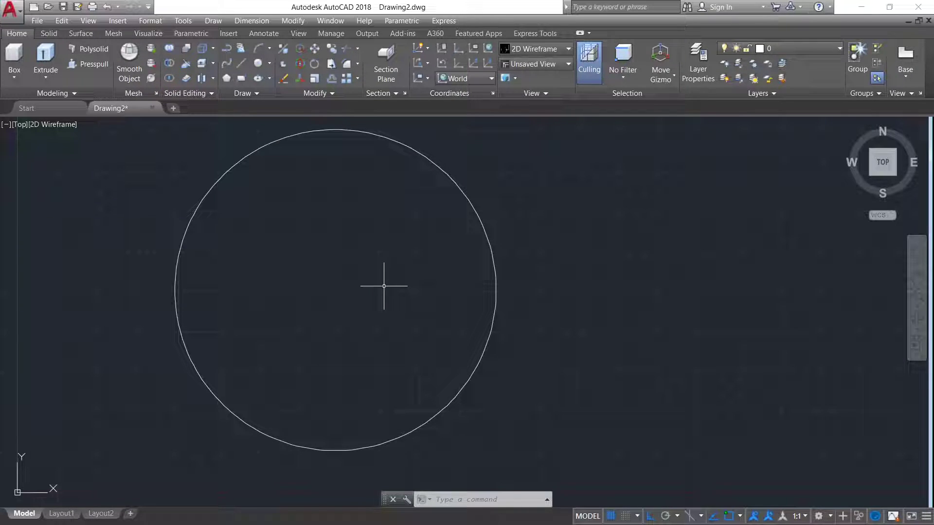
Step: Draw a four-sided inscribed polygon as a small diamond centred on the circle's top quadrant
type("poly")
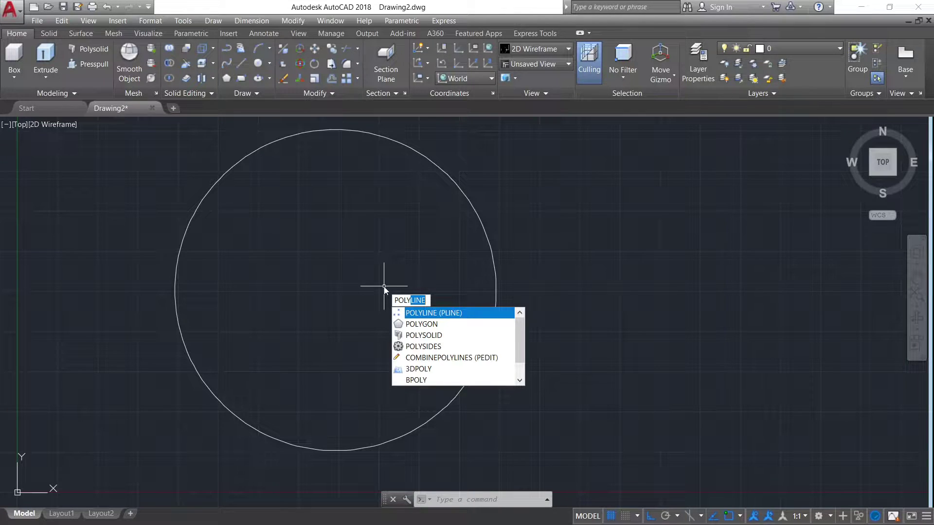
left_click(449, 323)
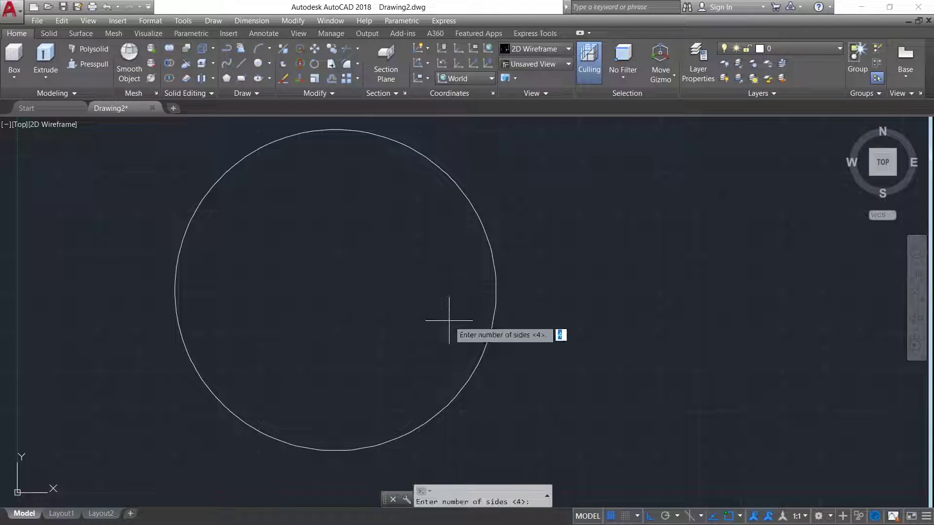
key("Return")
left_click(339, 132)
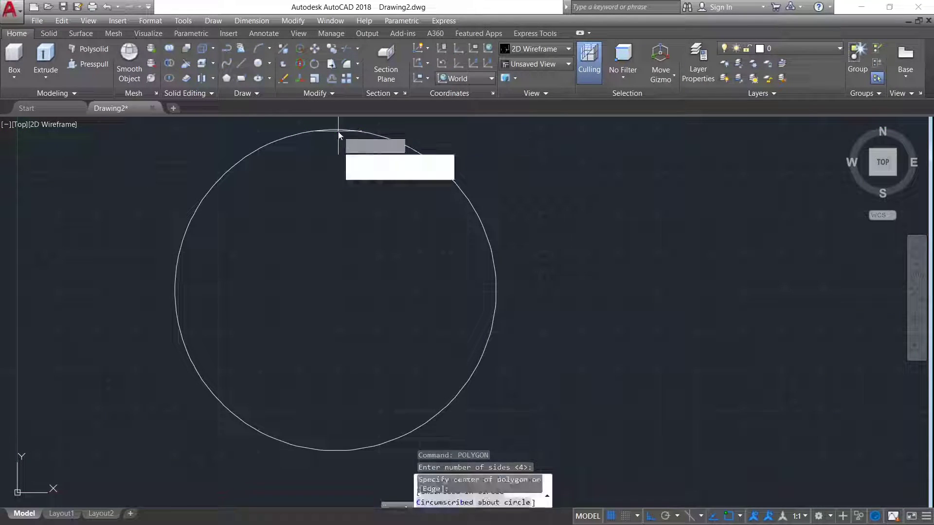
left_click(374, 161)
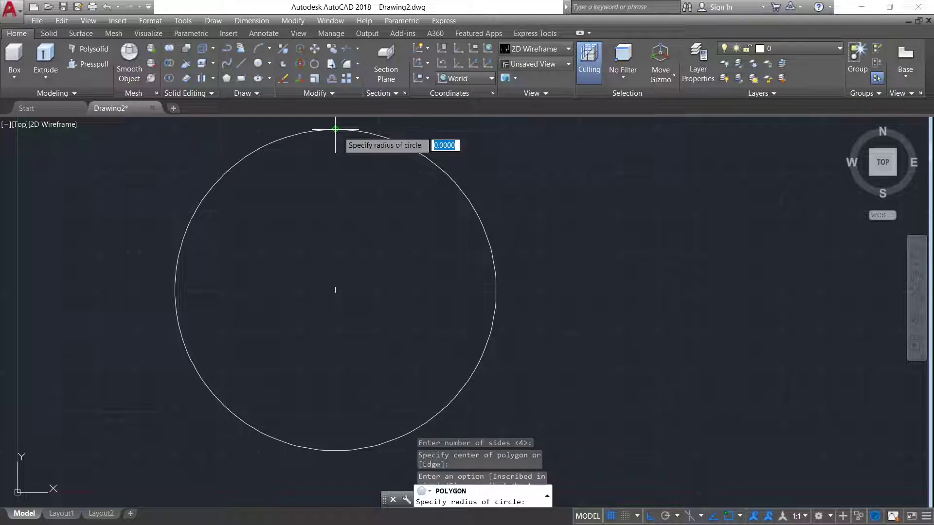
left_click(338, 130)
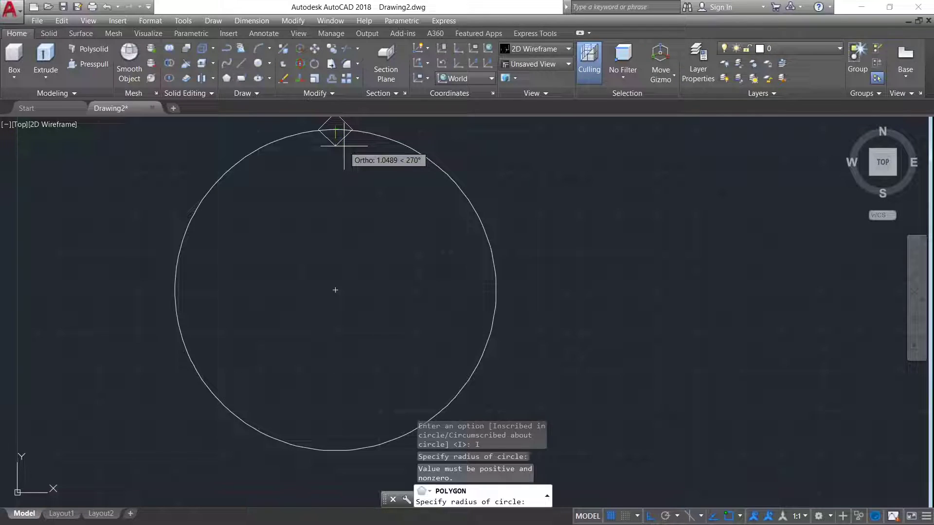
middle_click_drag(344, 145, 357, 227)
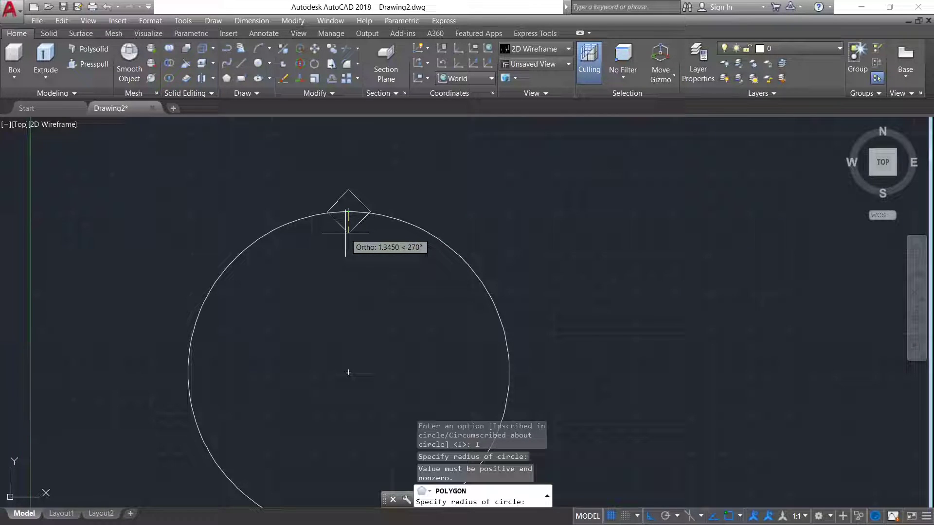
left_click(347, 230)
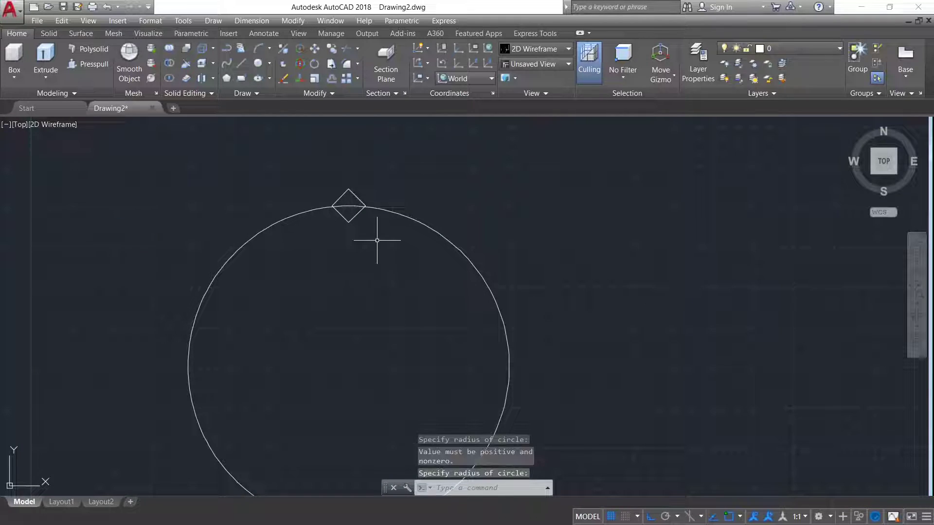
scroll(349, 220, "up", 8)
scroll(345, 209, "down", 2)
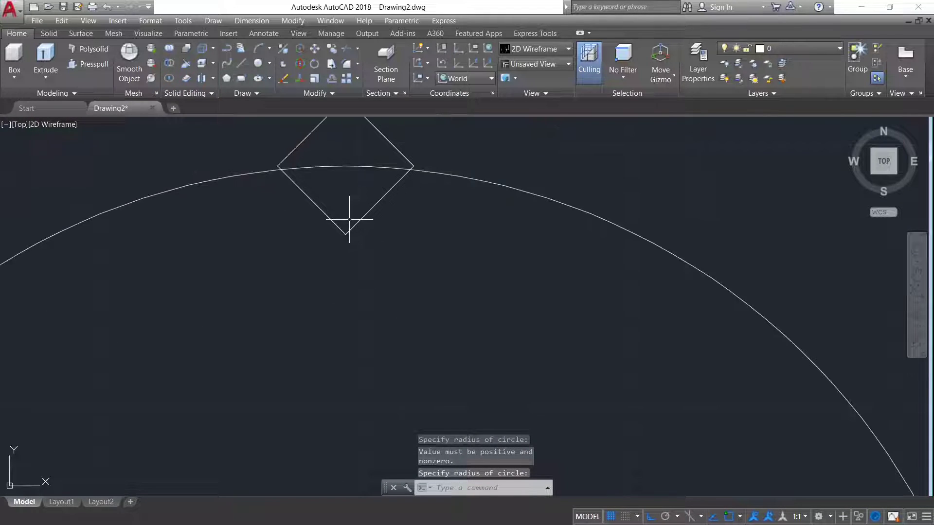
scroll(346, 208, "up", 3)
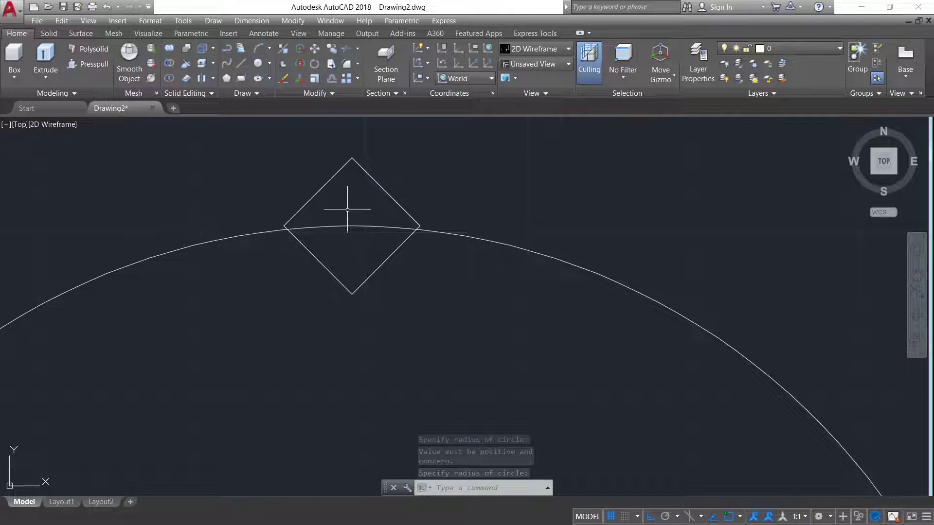
Step: Move the diamond from its left vertex to a point on the circle's top
left_click(319, 156)
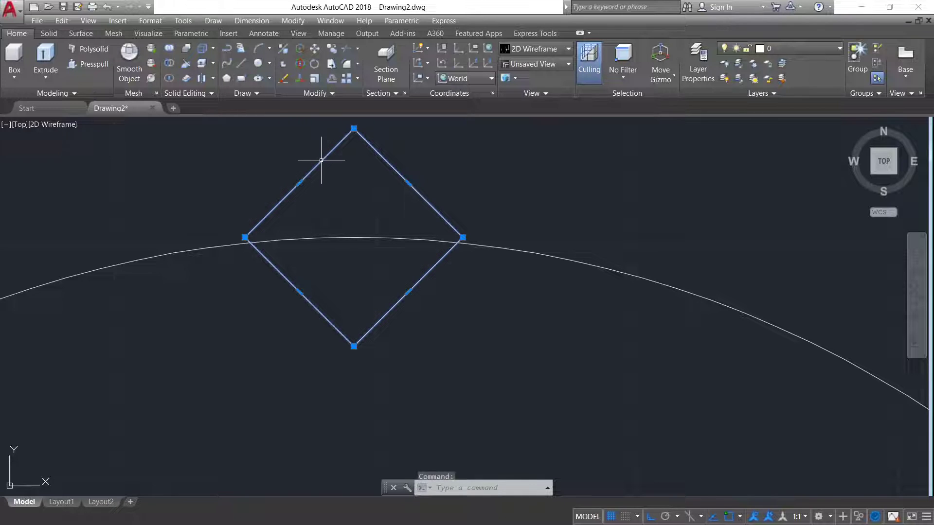
type("m")
key("Return")
left_click(246, 238)
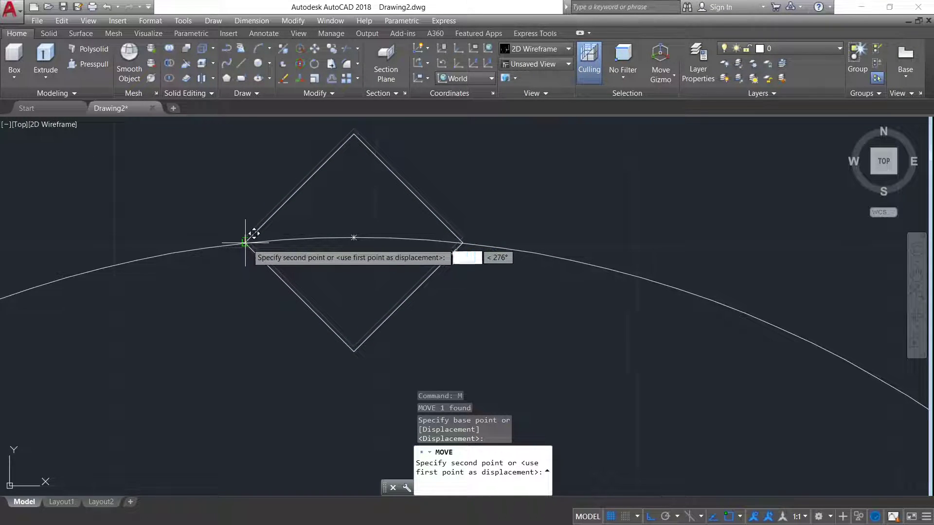
left_click(245, 243)
scroll(338, 239, "down", 8)
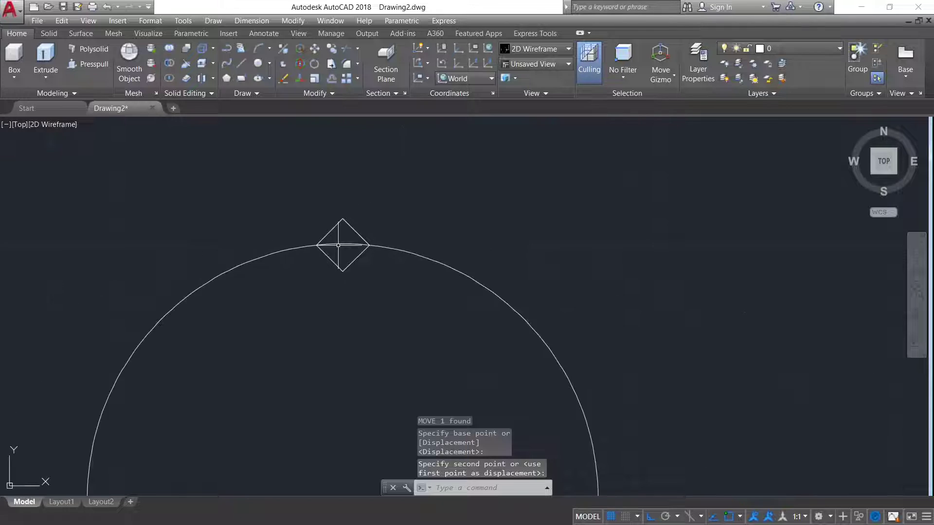
scroll(330, 279, "up", 2)
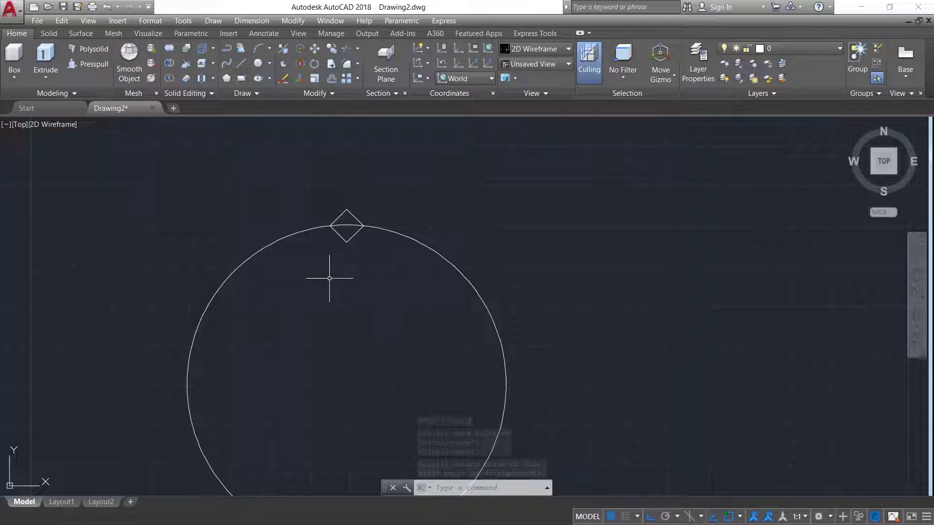
Step: Start a helix at the circle's centre with base and top radius matching the circle
type("he")
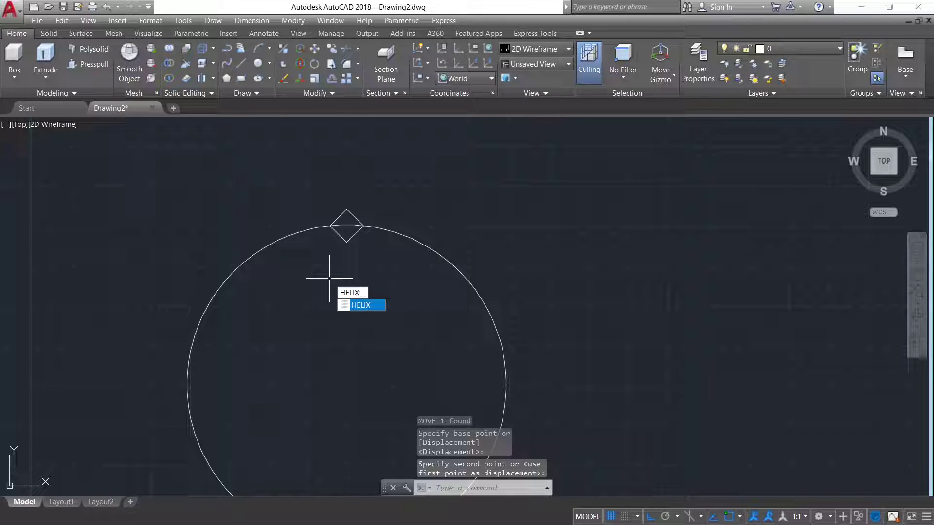
key("Return")
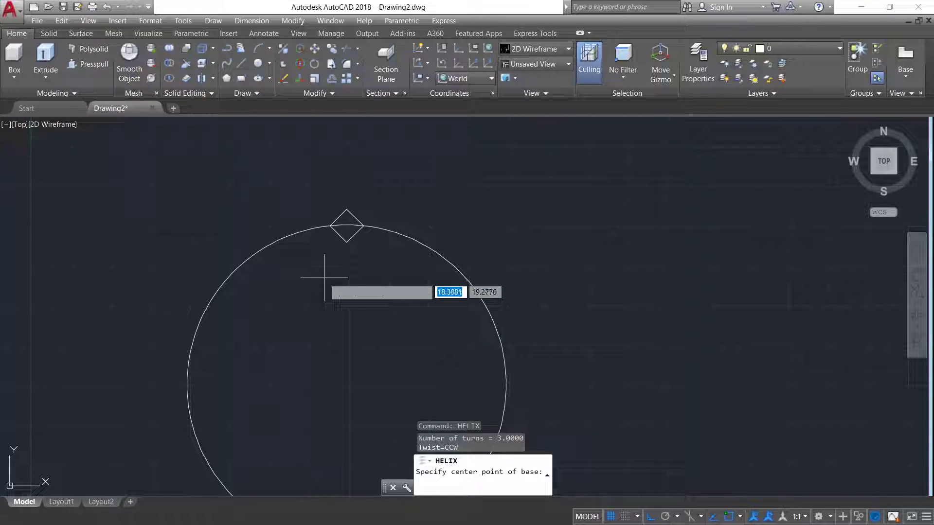
middle_click_drag(330, 279, 319, 175)
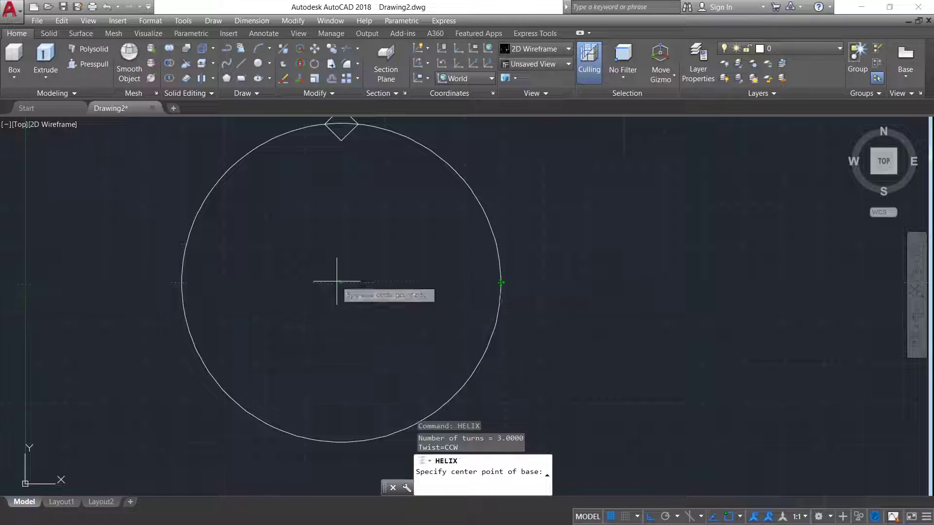
left_click(341, 282)
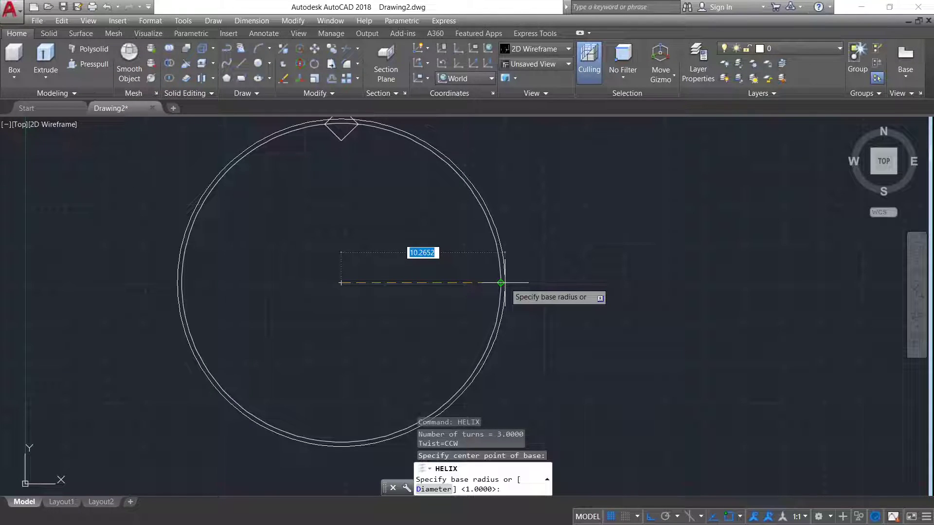
left_click(501, 282)
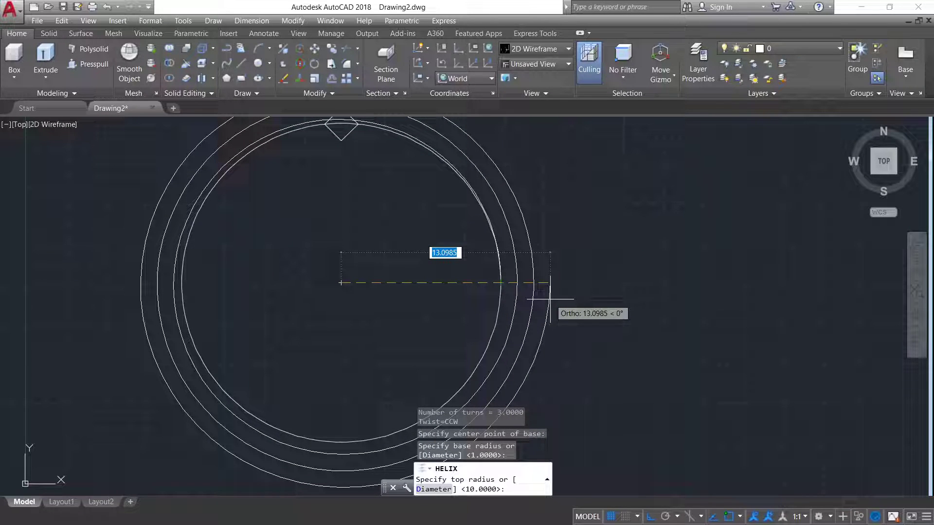
middle_click_drag(550, 299, 494, 306, "shift")
key("Escape")
left_click(501, 291)
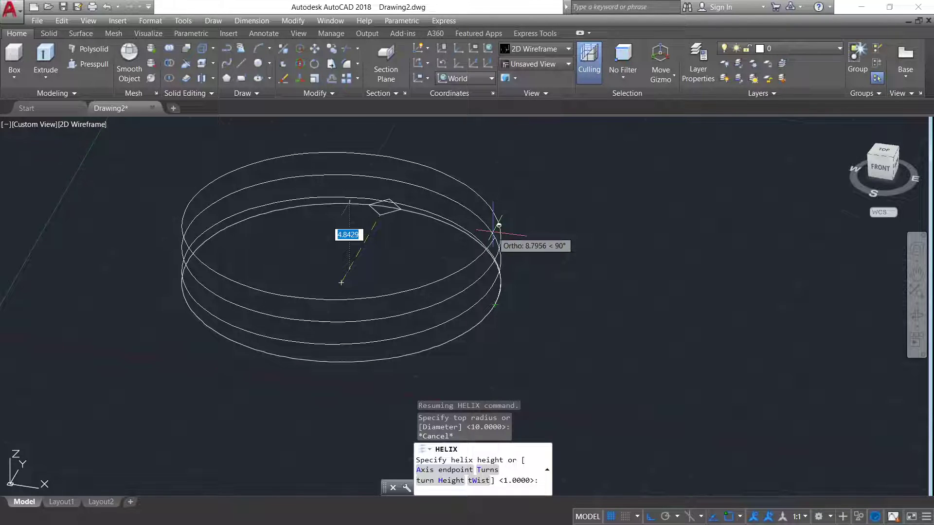
Step: Give the helix 0.19 turns and a height of 20
type("t")
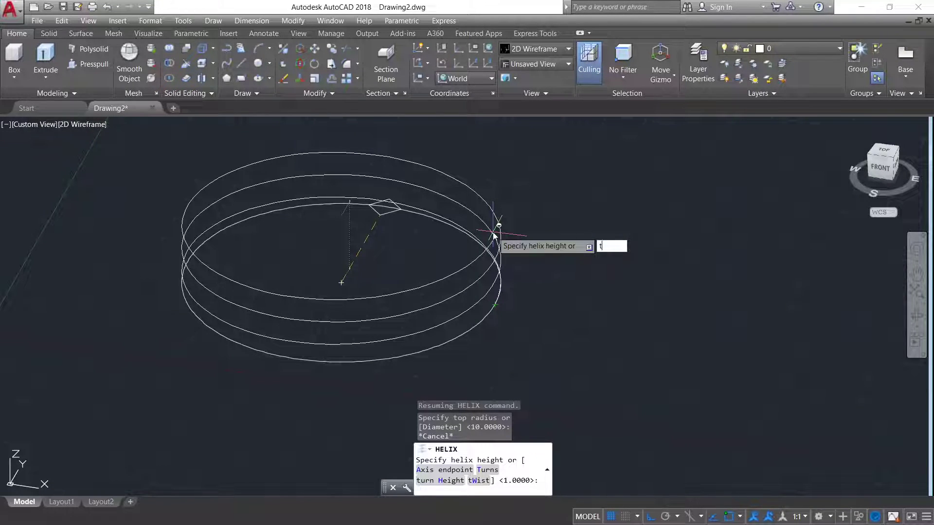
key("Return")
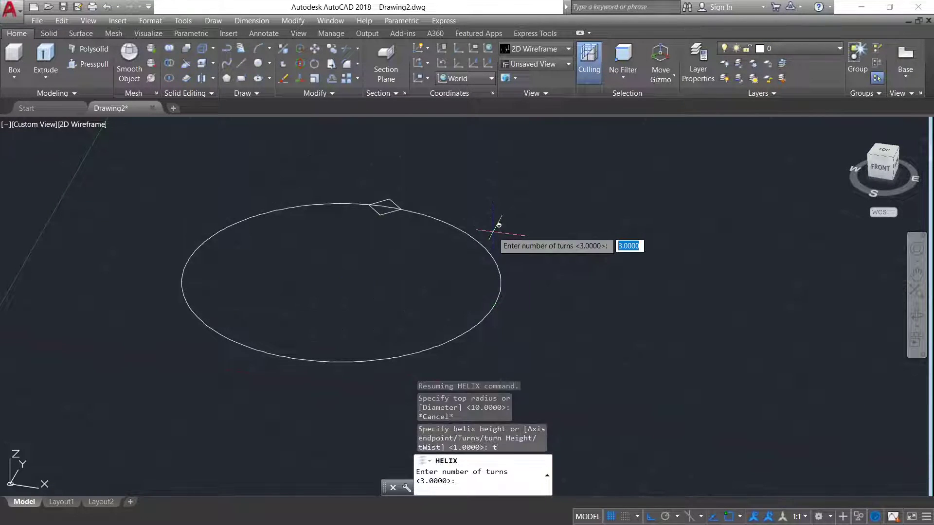
key("BackSpace")
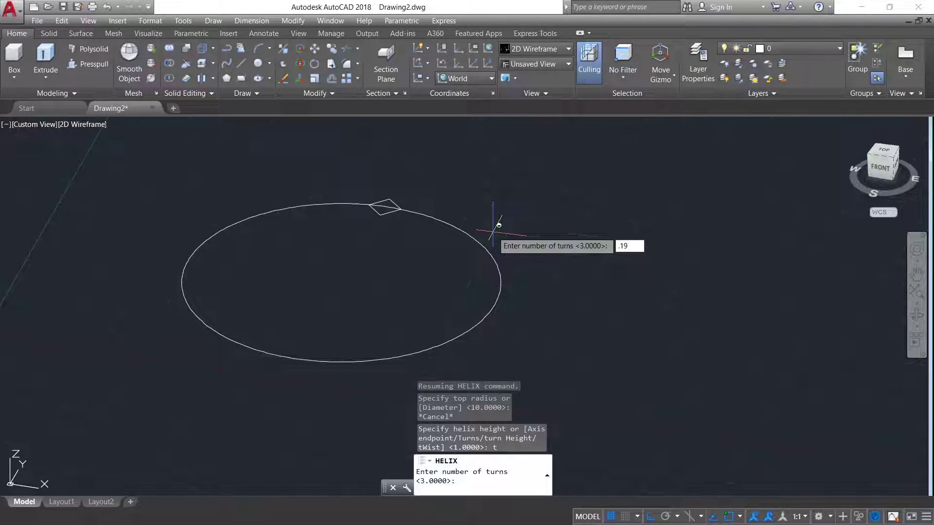
key("Return")
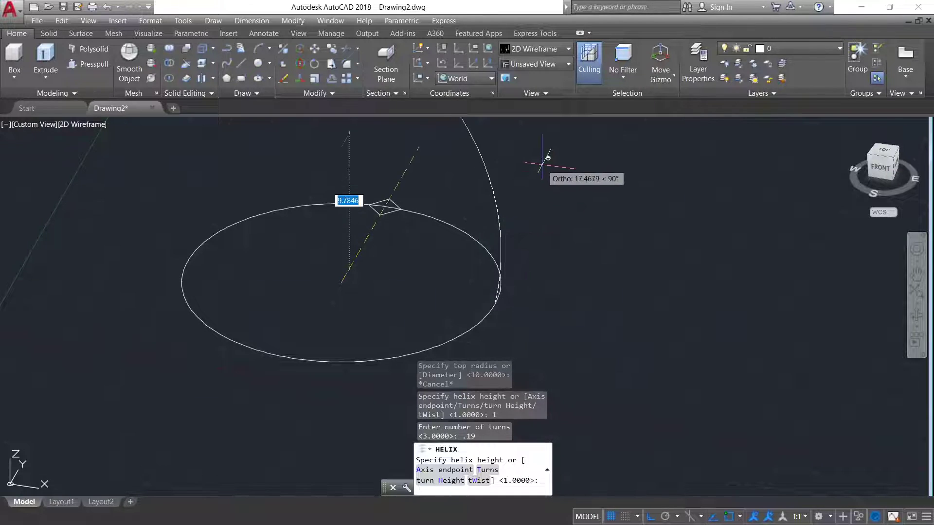
type("20")
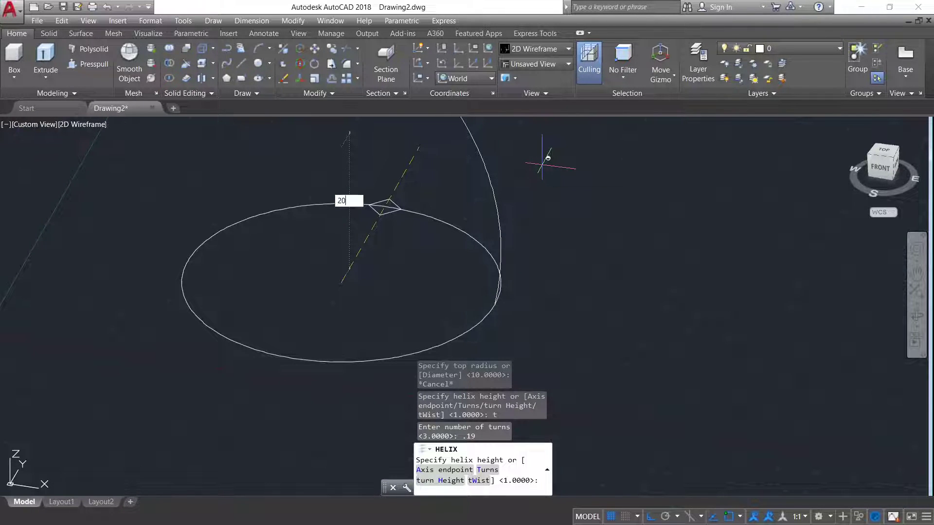
key("Return")
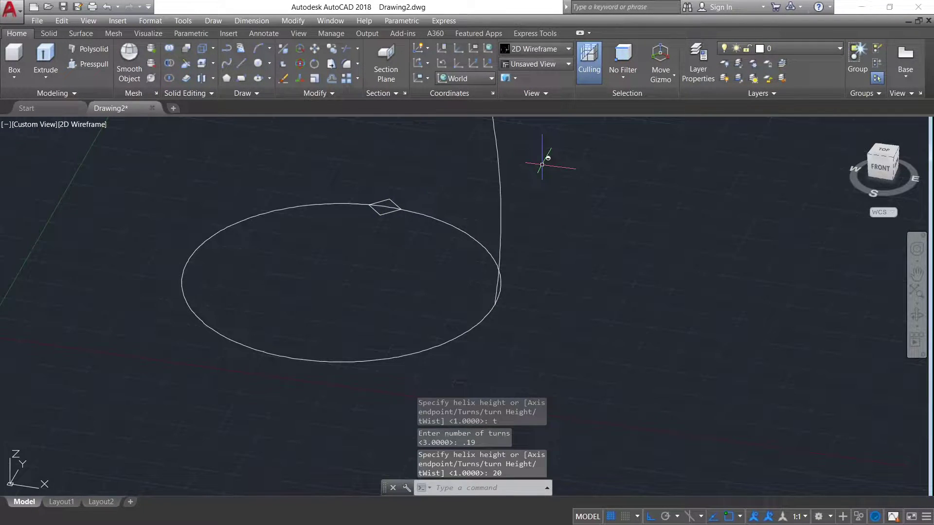
scroll(541, 165, "down", 8)
scroll(496, 154, "up", 4)
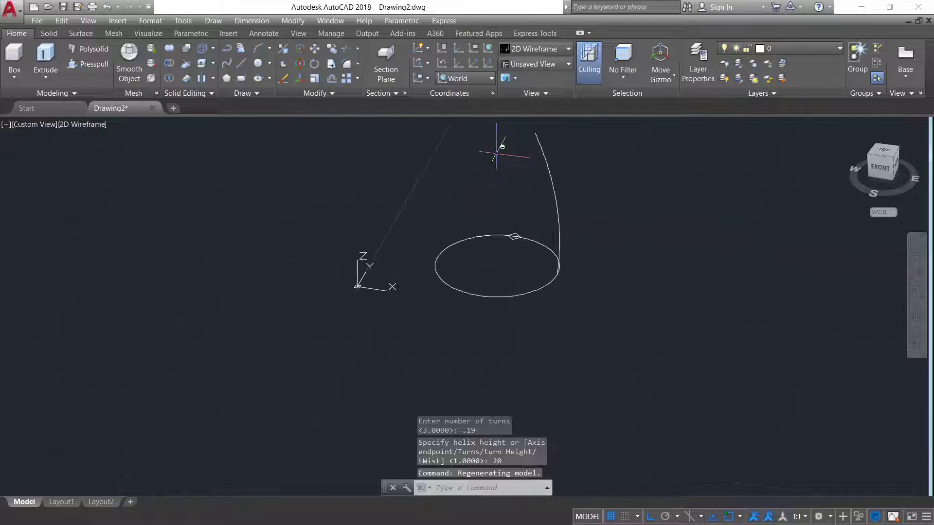
key("Escape")
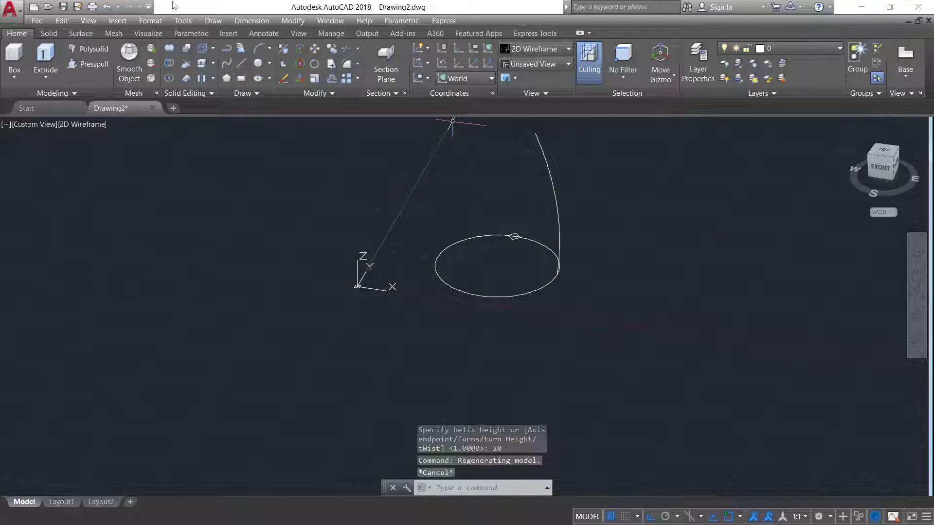
Step: Extrude the radius-10 circle to a height of 20, making a solid cylinder
left_click(56, 52)
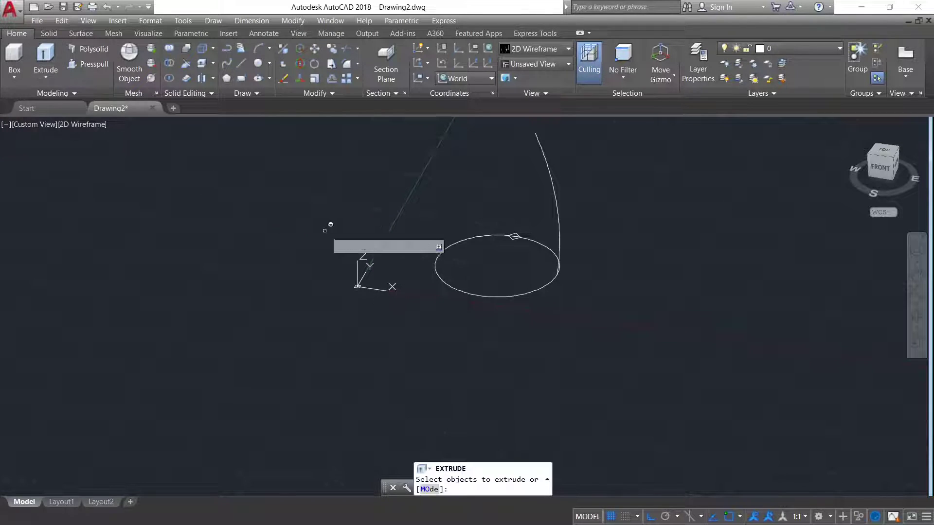
left_click(470, 293)
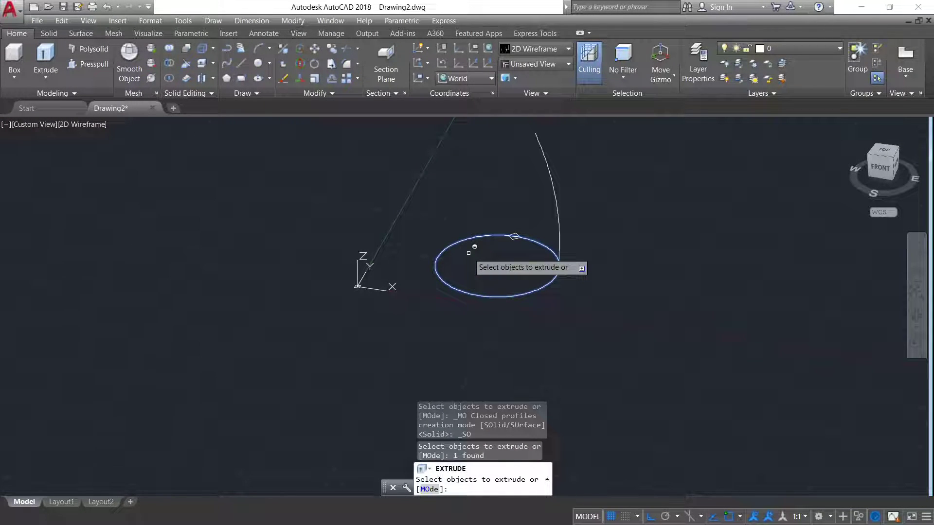
key("Return")
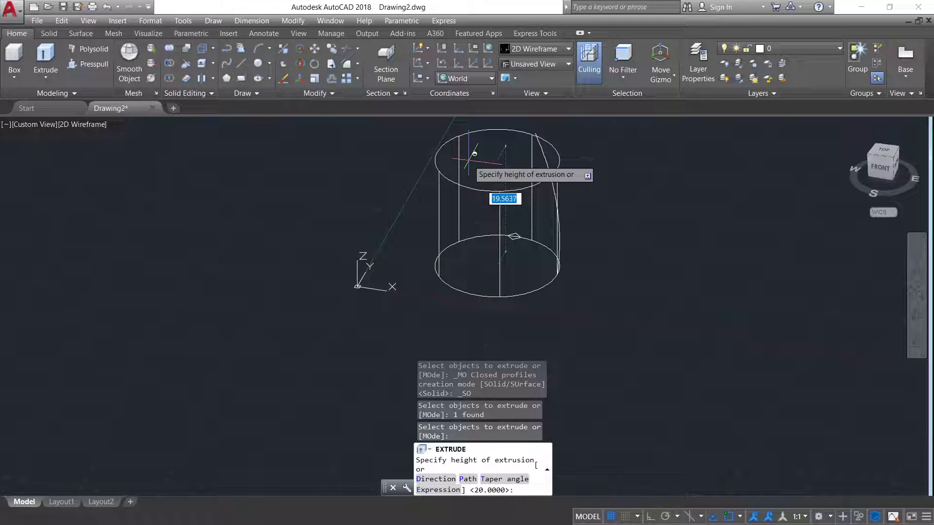
type("20")
key("Return")
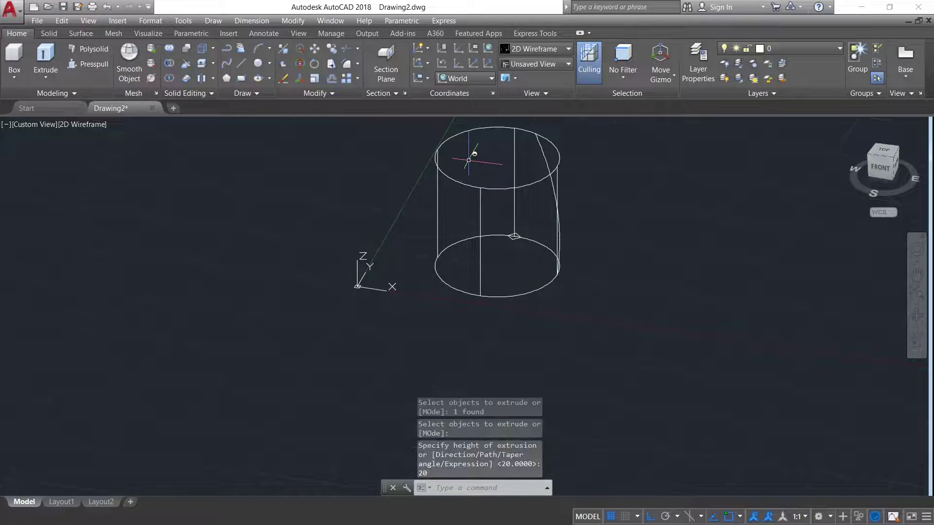
key("Escape")
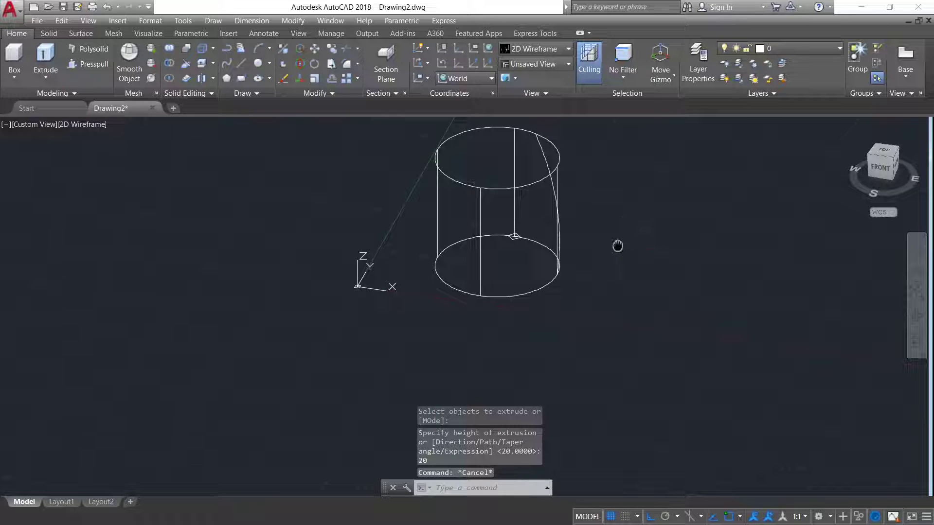
mouse_move(617, 245)
middle_mouse_down()
mouse_move(410, 264)
mouse_move(398, 243)
mouse_move(399, 251)
middle_mouse_up()
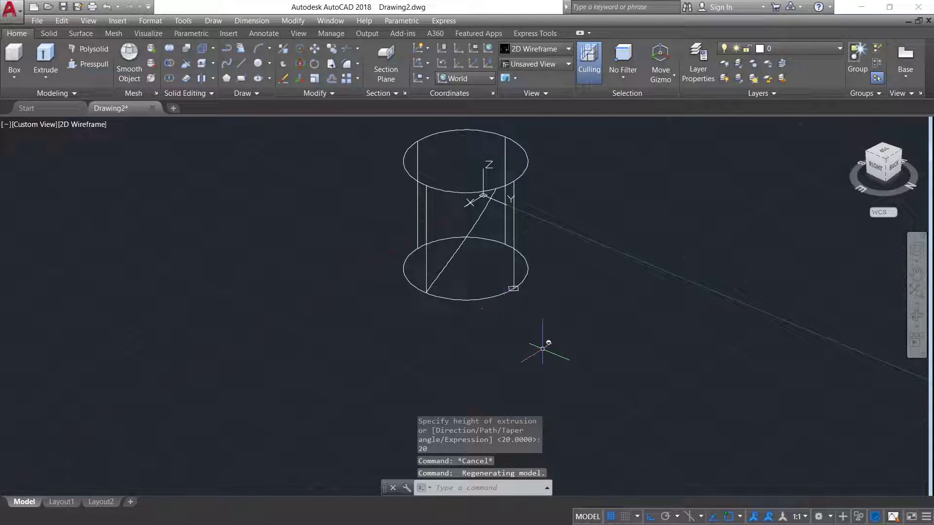
Step: Sweep the diamond profile along the helix path with SWEEP
type("sweep")
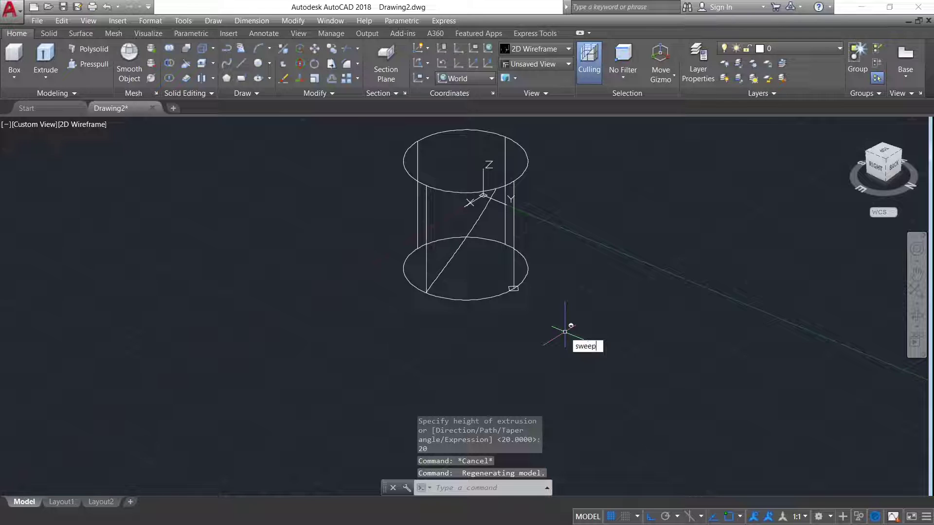
key("Return")
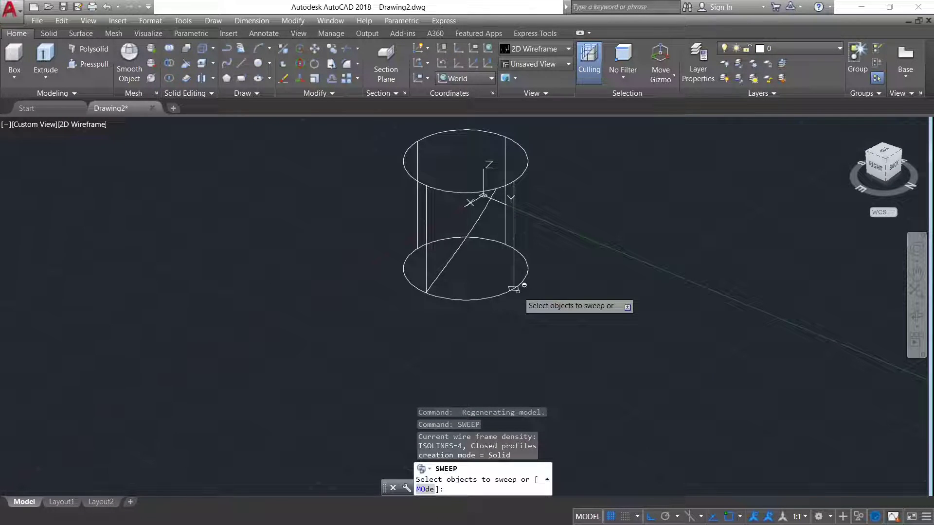
left_click(524, 285)
key("Return")
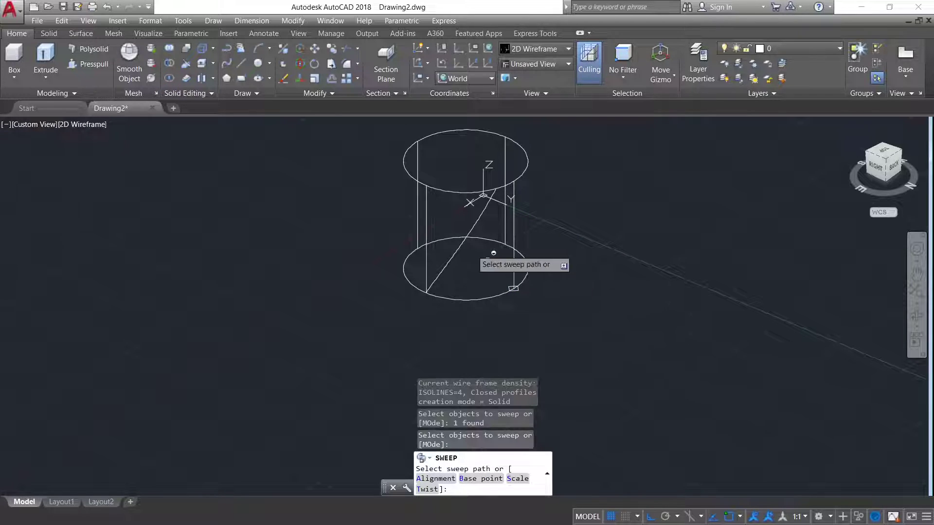
left_click(462, 243)
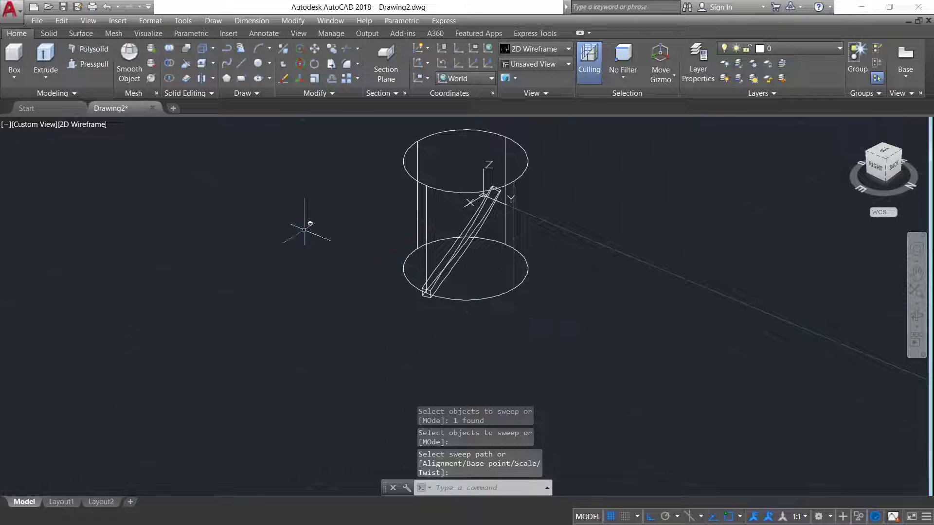
Step: Set the viewport to the Front view and select the swept strand
left_click(30, 125)
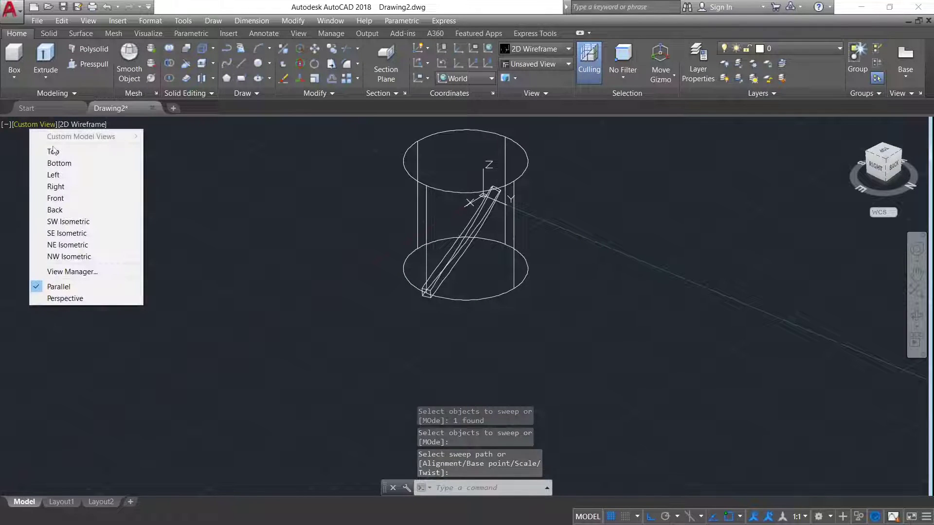
left_click(63, 201)
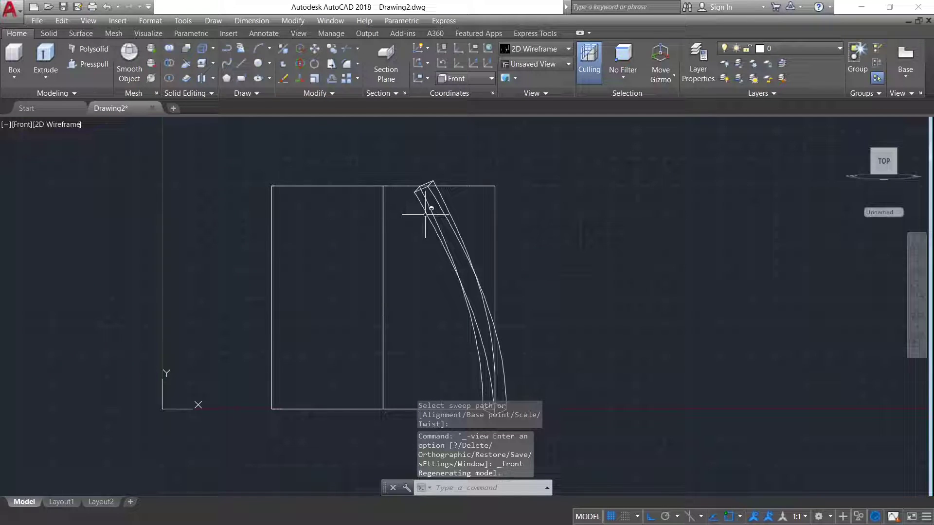
left_click(426, 215)
scroll(409, 242, "down", 2)
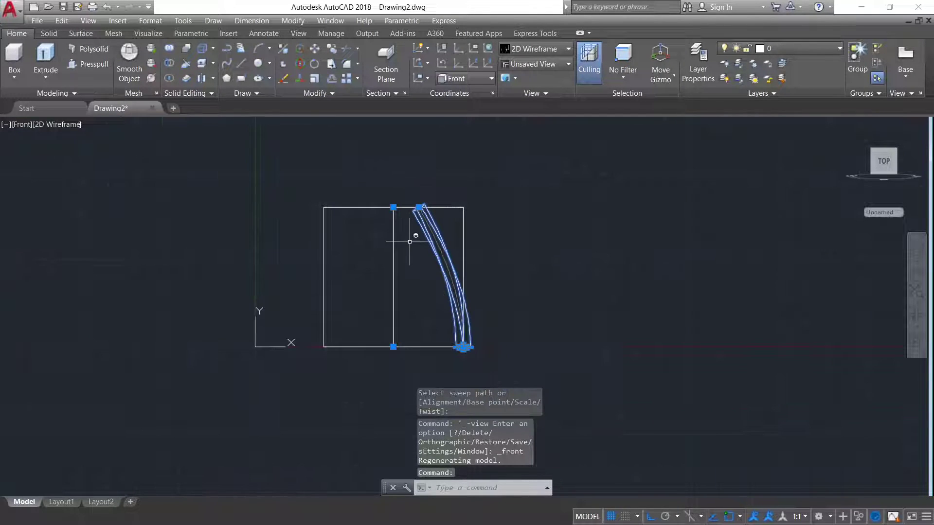
Step: Mirror the strand about a vertical line through the top centre, keeping the original
type("i")
key("Return")
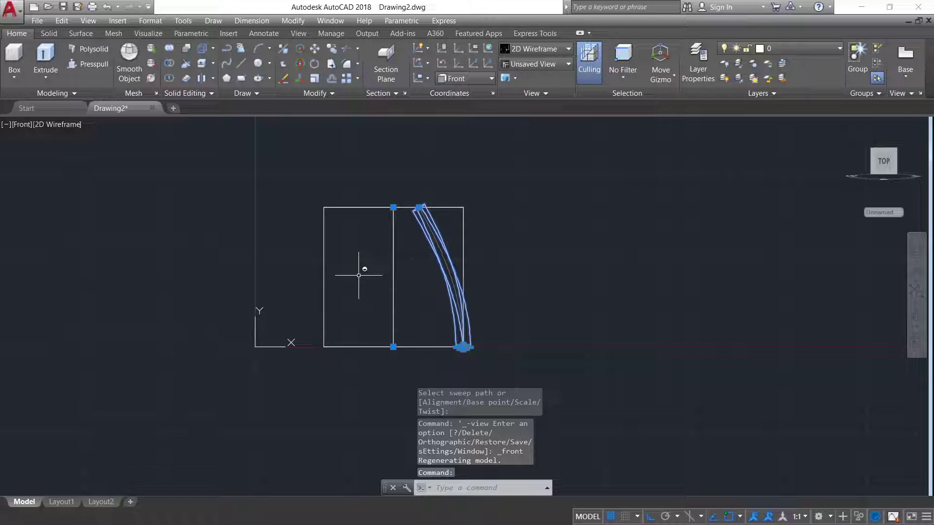
left_click(392, 208)
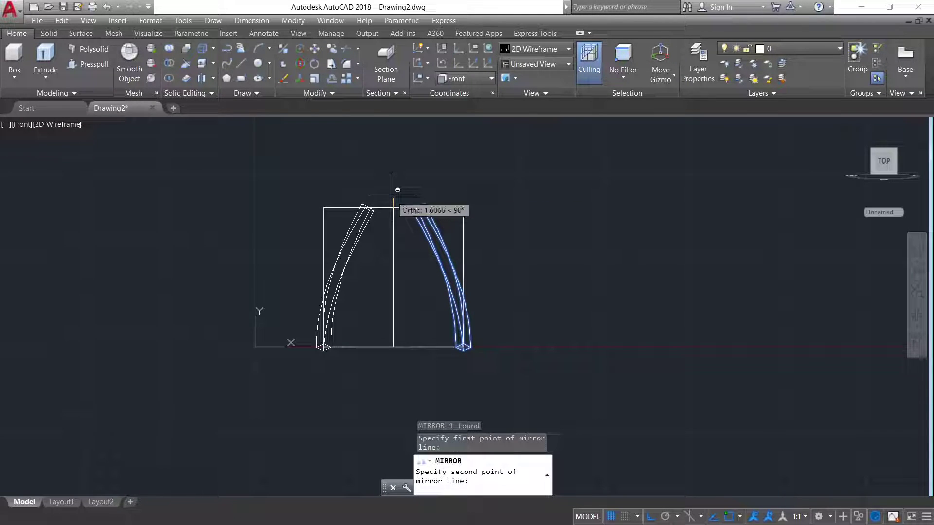
left_click(392, 196)
key("Return")
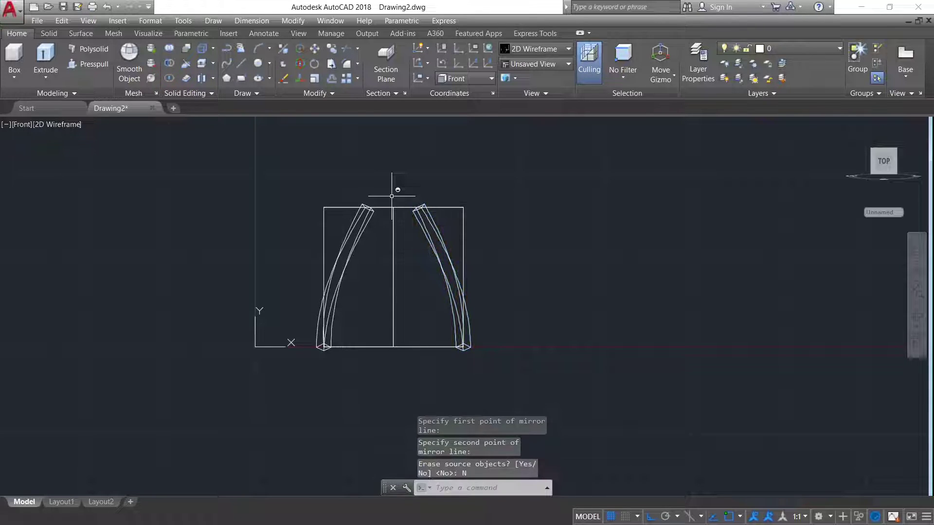
key("Escape")
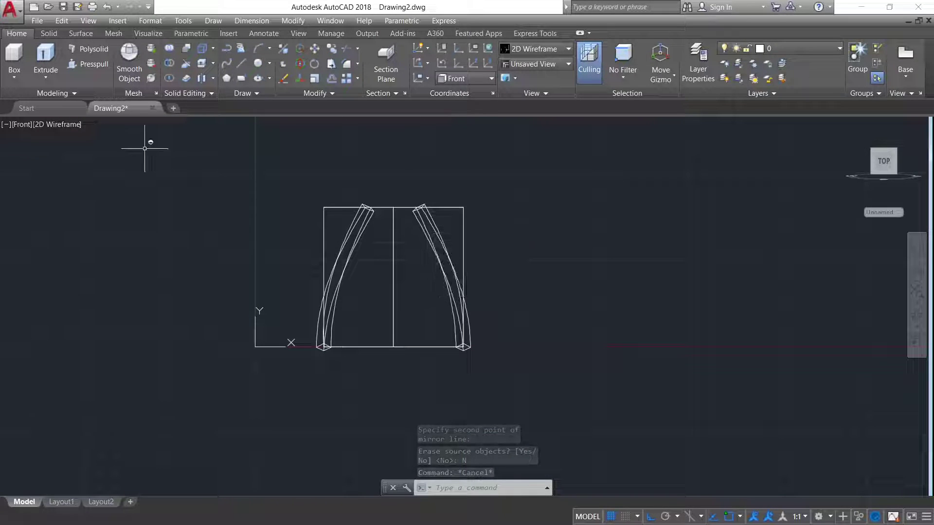
Step: Switch to the Top view and select both curved strands
left_click(21, 125)
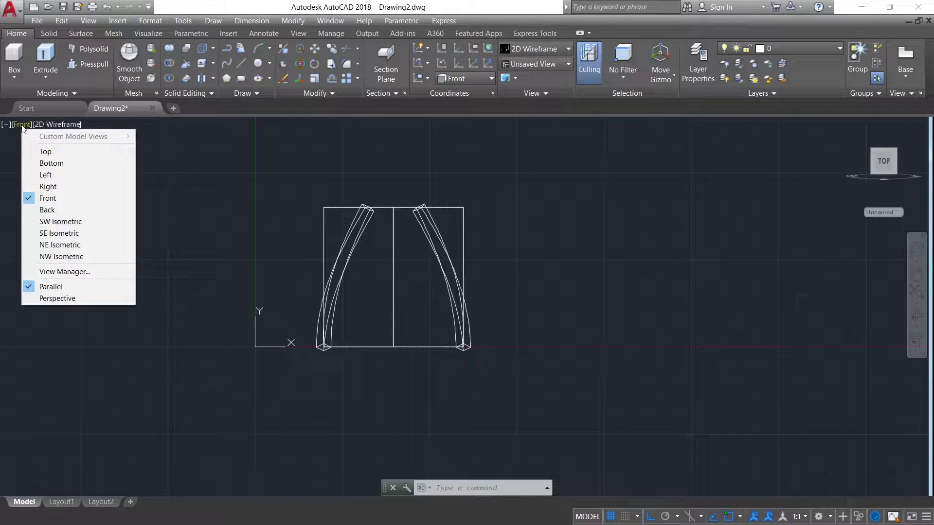
left_click(45, 151)
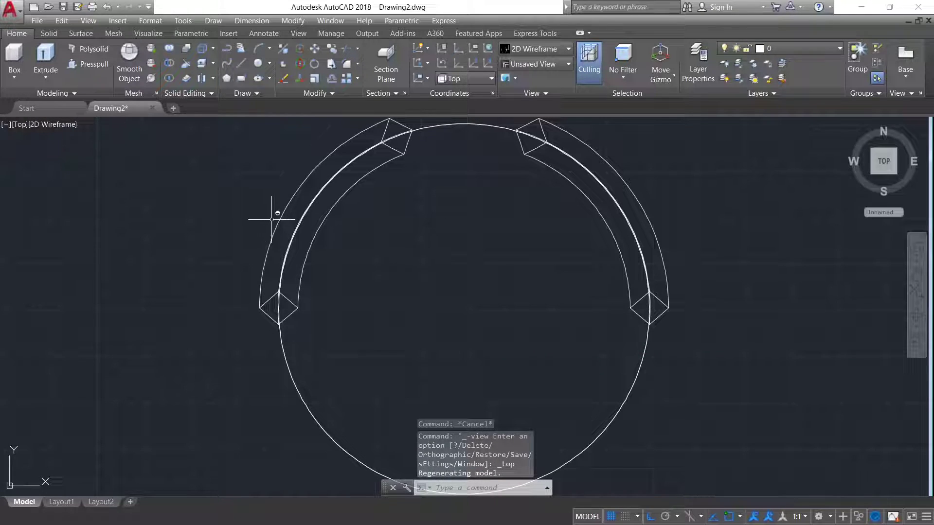
left_click(269, 304)
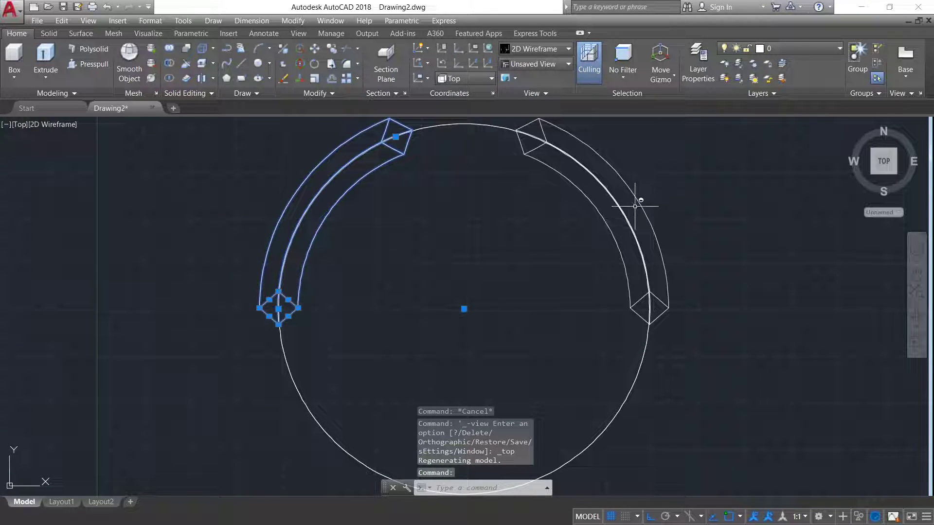
left_click(667, 281)
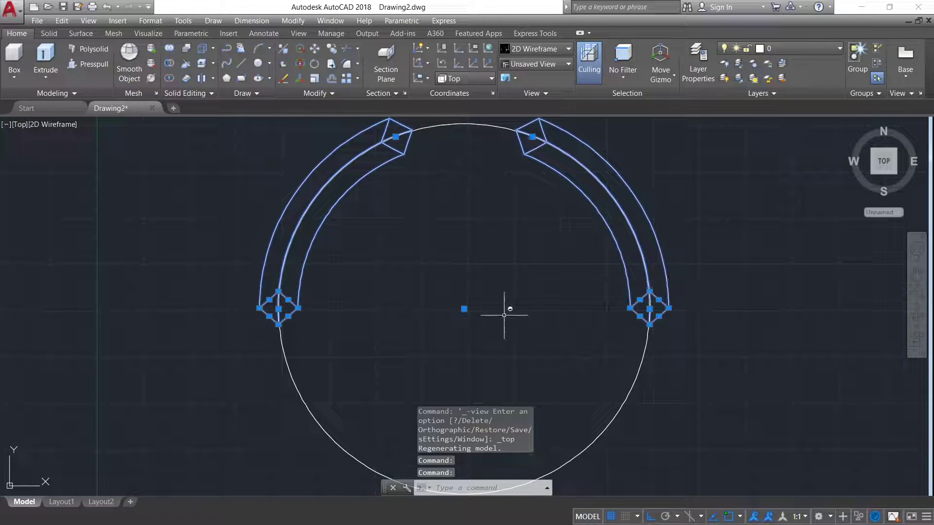
scroll(478, 302, "down", 2)
Step: Polar-array the two strands with 40 items around the circle's centre
type("a")
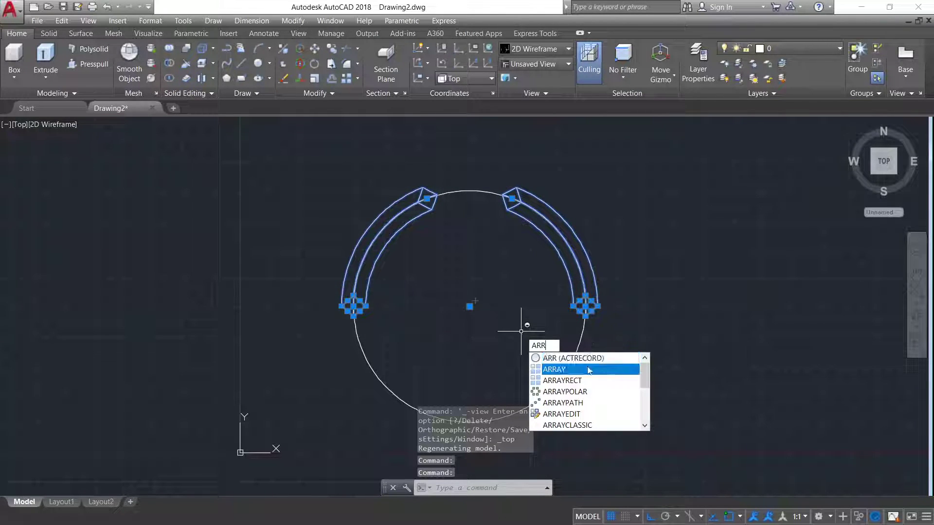
left_click(582, 369)
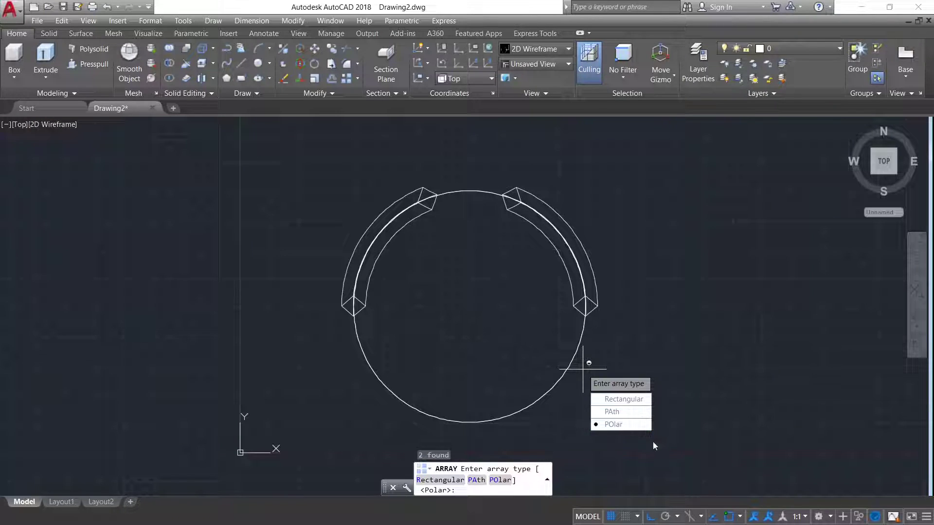
left_click(626, 424)
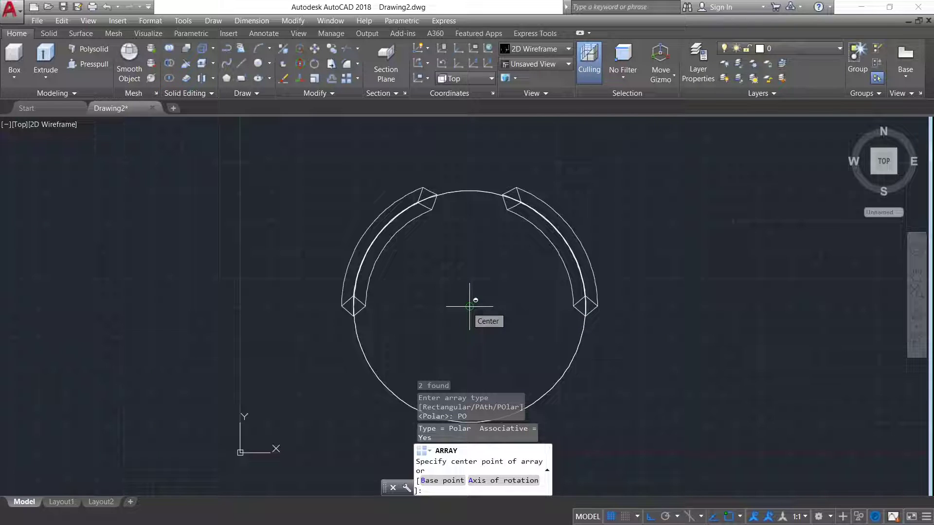
left_click(469, 306)
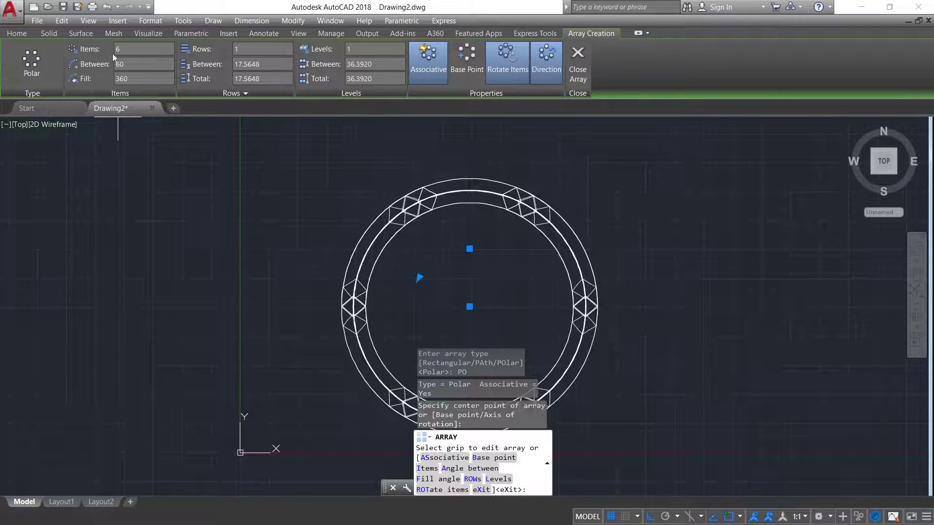
left_click(126, 50)
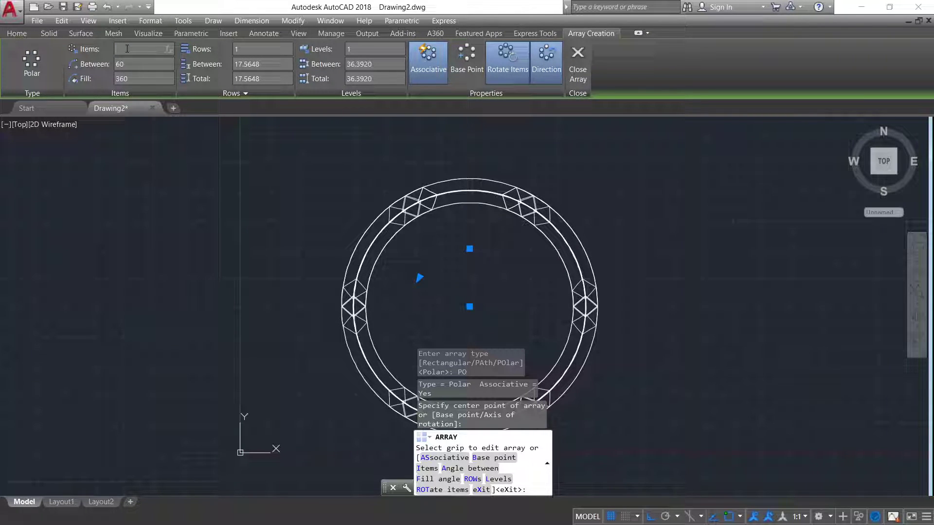
key("Return")
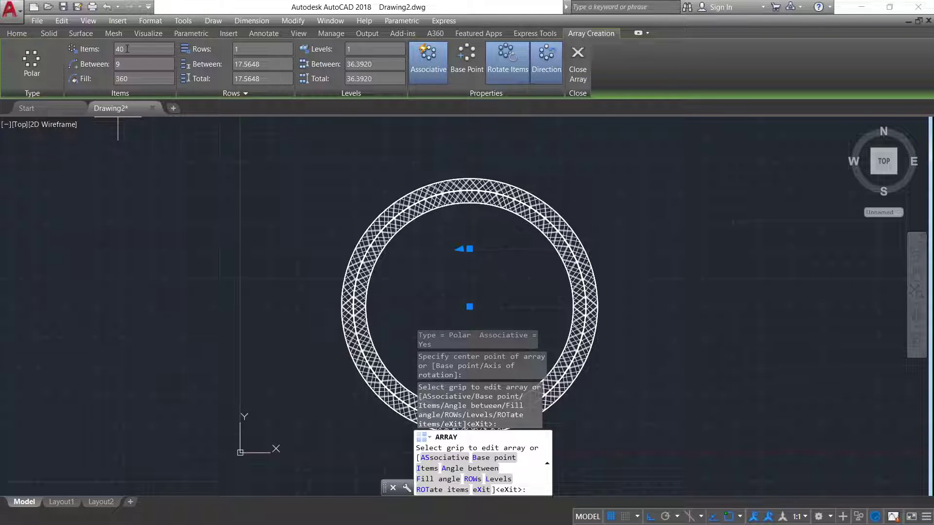
key("Escape")
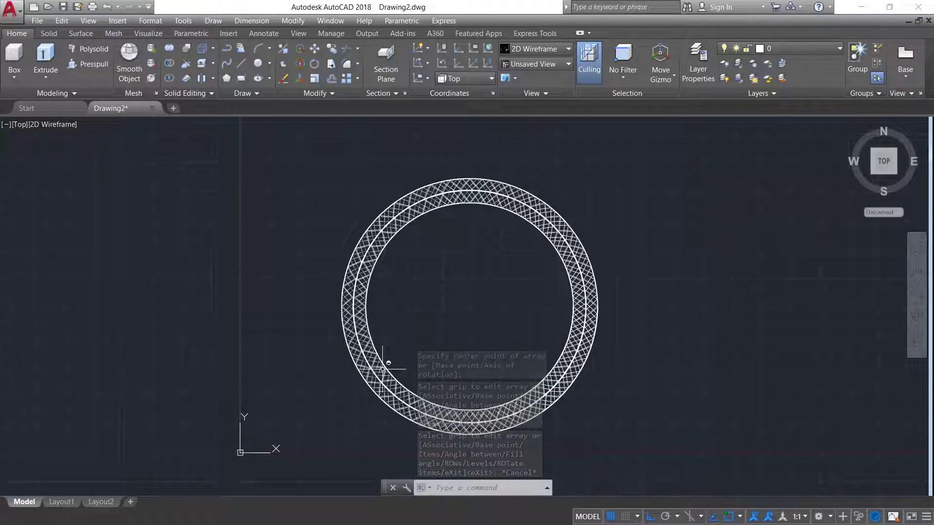
Step: Orbit the model into a 3D view to inspect the polar array
middle_click_drag(444, 287, 424, 191, "shift")
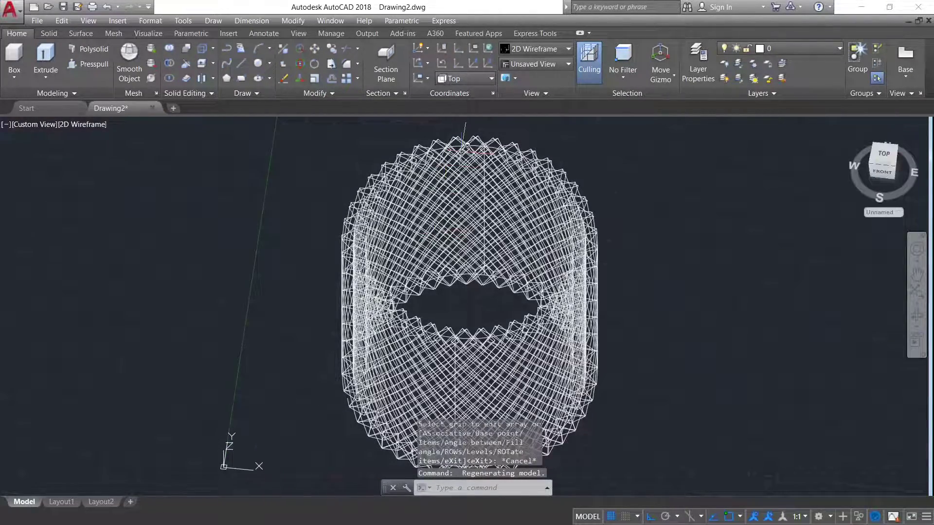
scroll(465, 143, "up", 5)
scroll(455, 141, "down", 3)
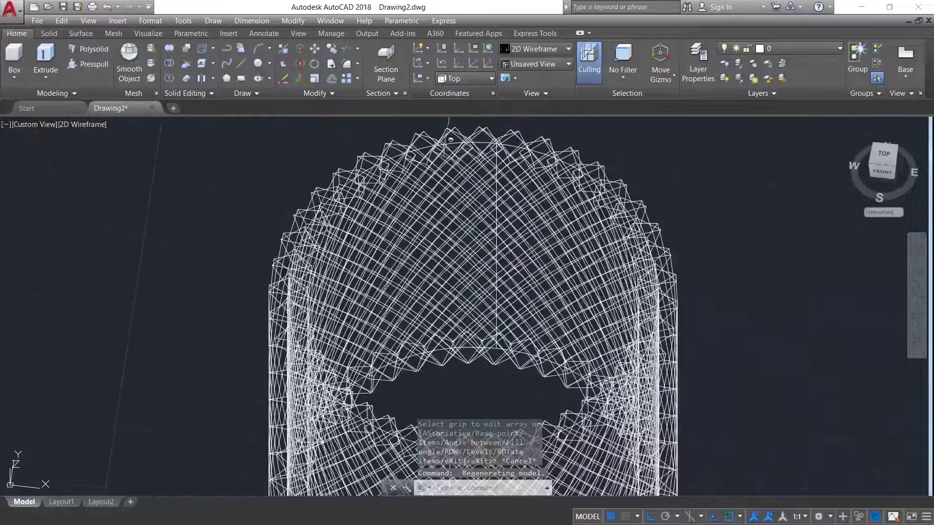
left_click(417, 138)
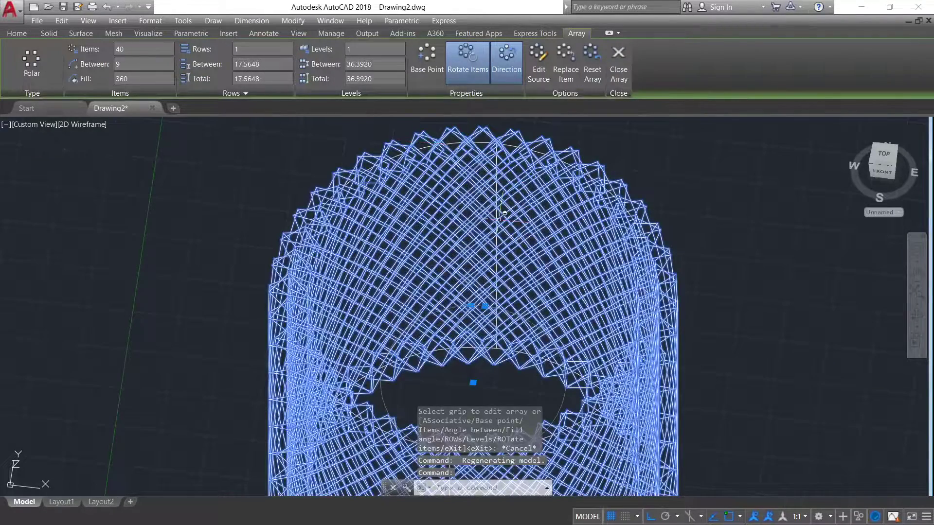
scroll(500, 217, "down", 2)
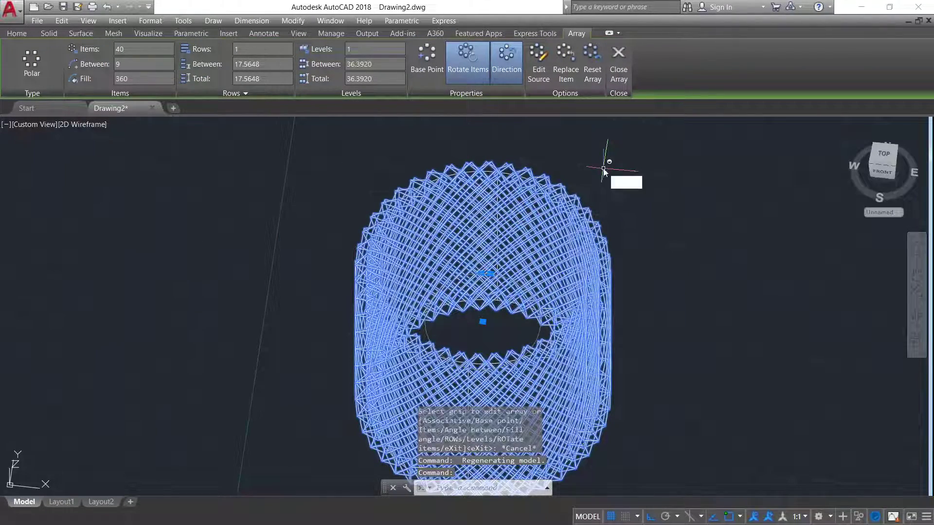
key("Escape")
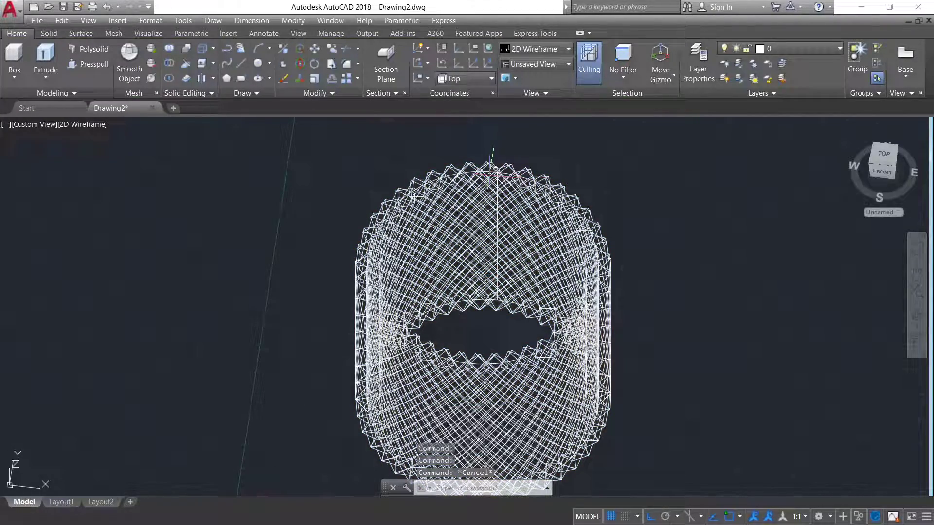
scroll(492, 161, "up", 3)
scroll(493, 162, "down", 3)
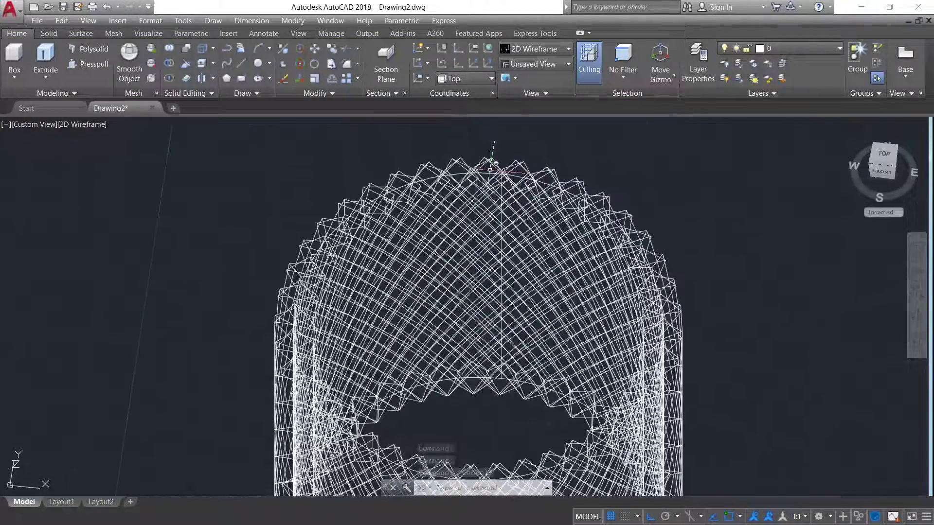
scroll(493, 162, "up", 4)
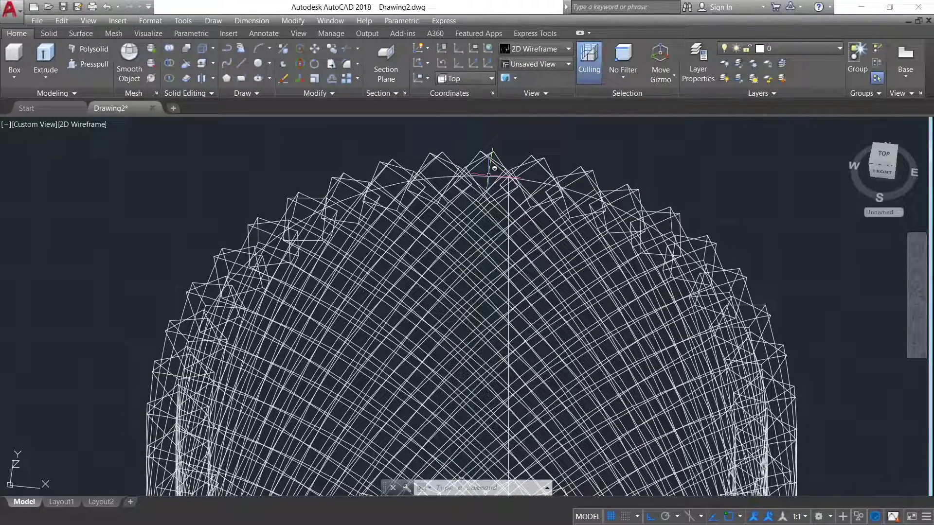
Step: Temporarily hide the solid cylinder with Isolate > Hide Objects
left_click(506, 178)
right_click(645, 165)
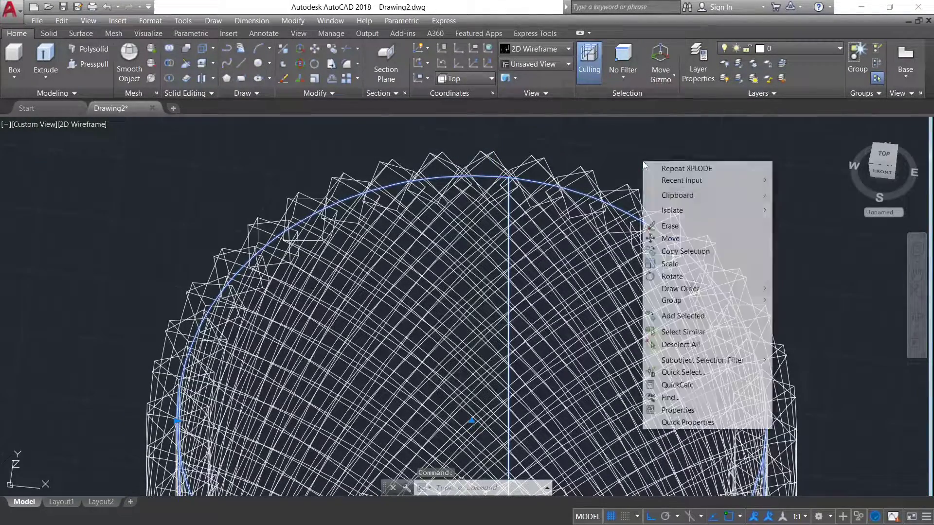
mouse_move(686, 211)
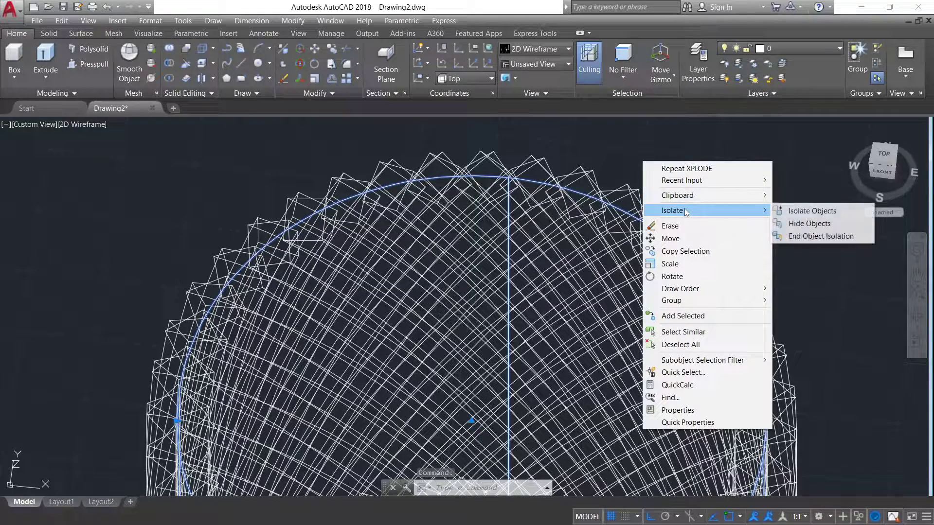
left_click(809, 224)
scroll(654, 204, "down", 4)
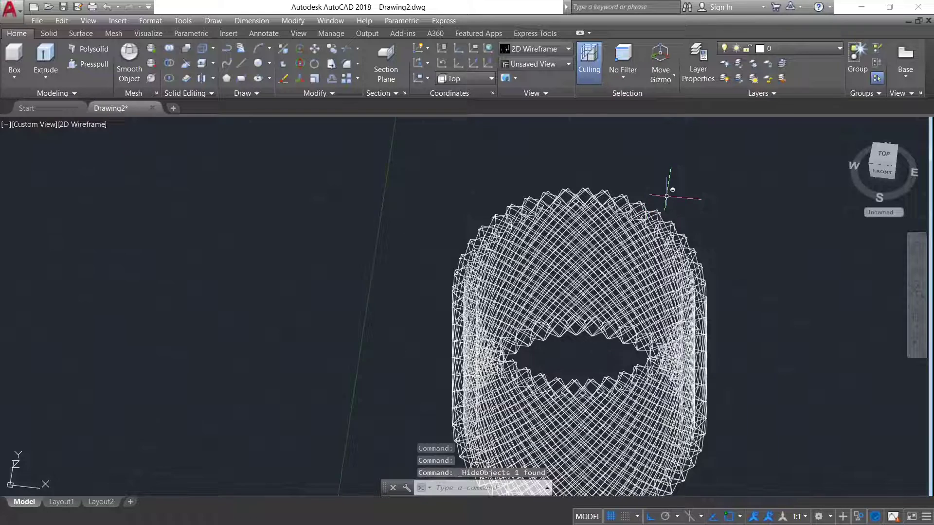
scroll(667, 183, "down", 4)
Step: Window-select all the strand pieces and combine them with GROUP
left_click(686, 182)
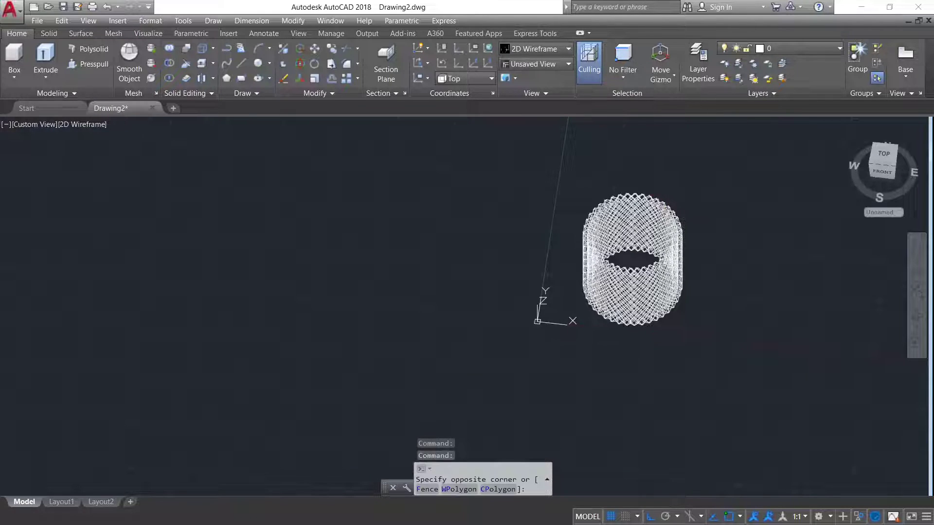
left_click(586, 348)
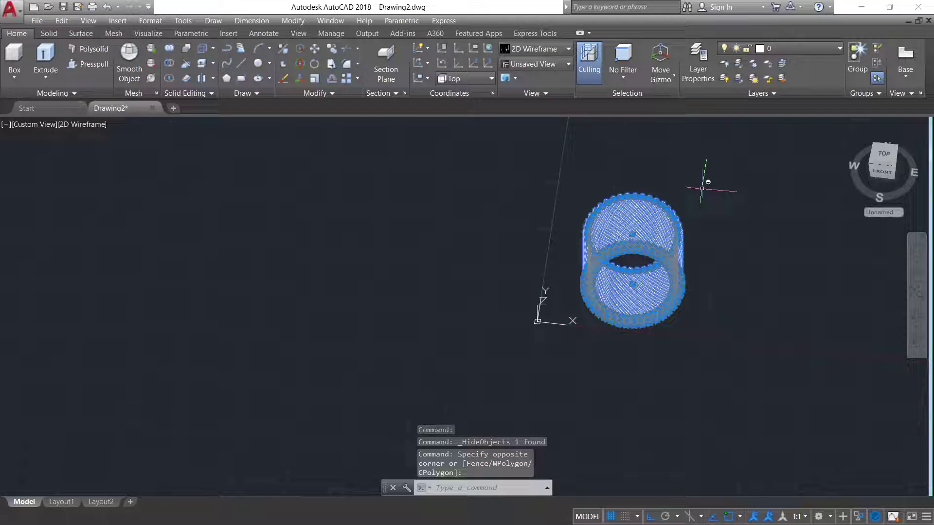
type("gr")
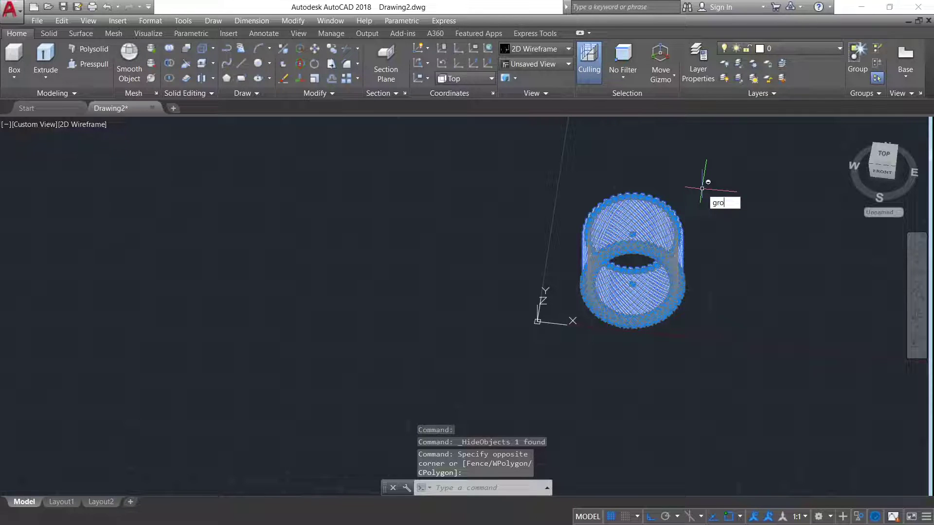
type("o")
key("Return")
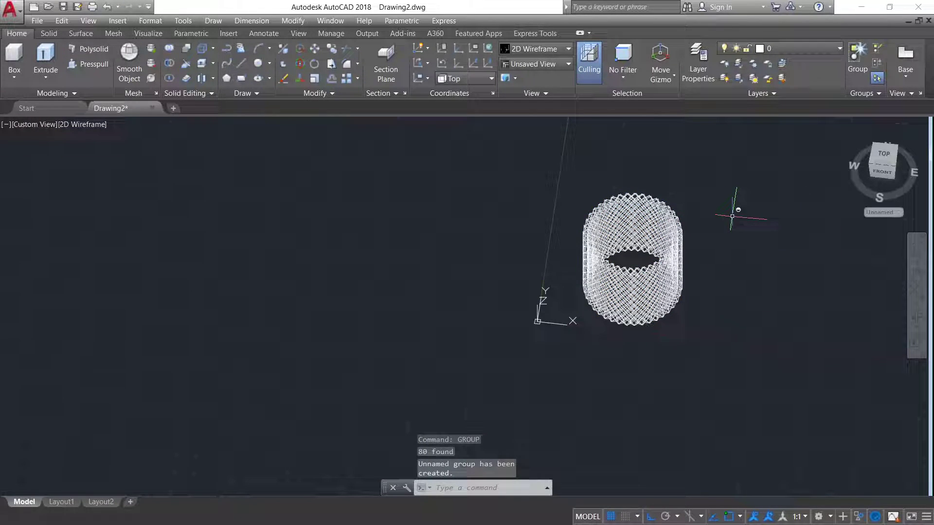
Step: End object isolation so the cylinder reappears
scroll(646, 226, "up", 2)
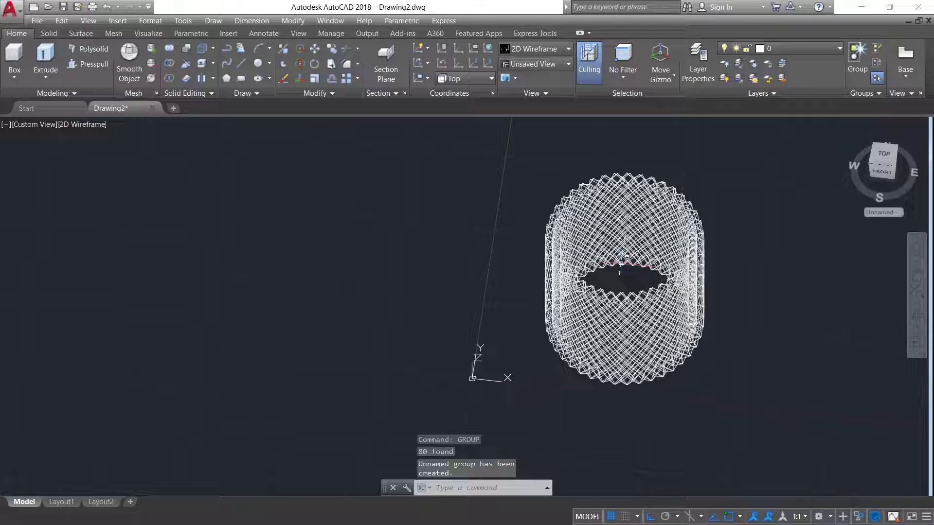
right_click(622, 265)
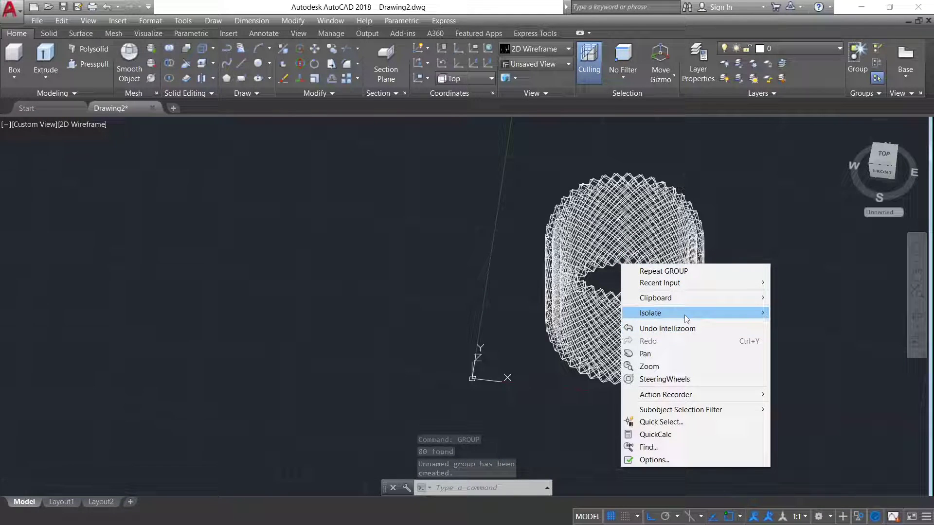
mouse_move(684, 315)
left_click(809, 339)
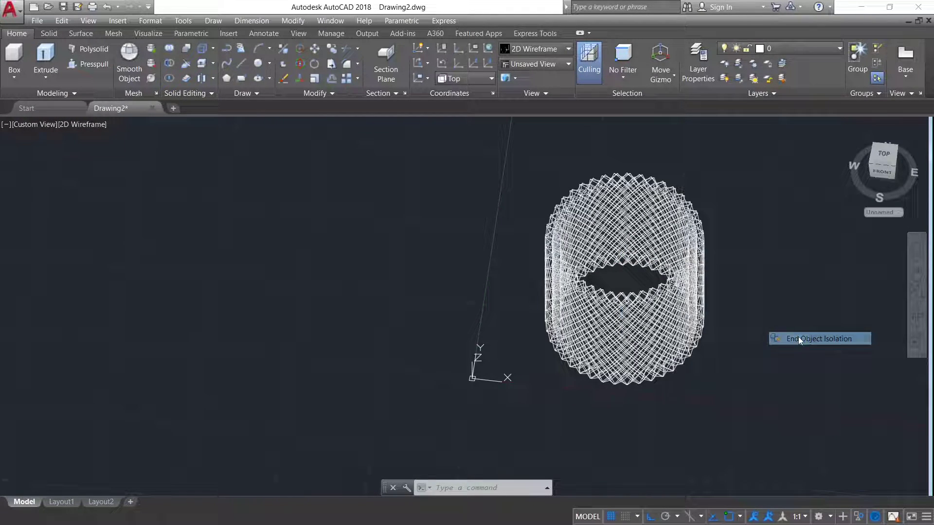
Step: Subtract the grouped cutter pieces from the solid cylinder to cut the diamond knurl pattern
scroll(683, 214, "up", 4)
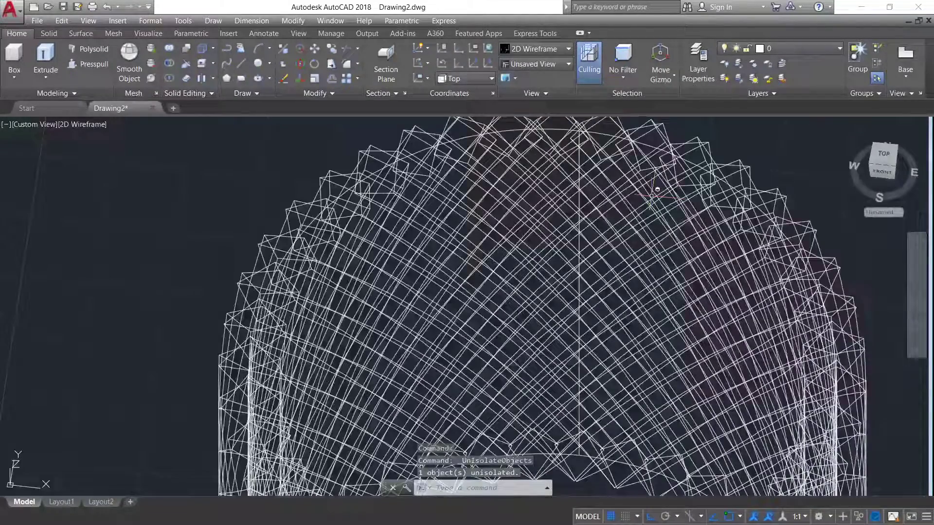
scroll(683, 214, "down", 2)
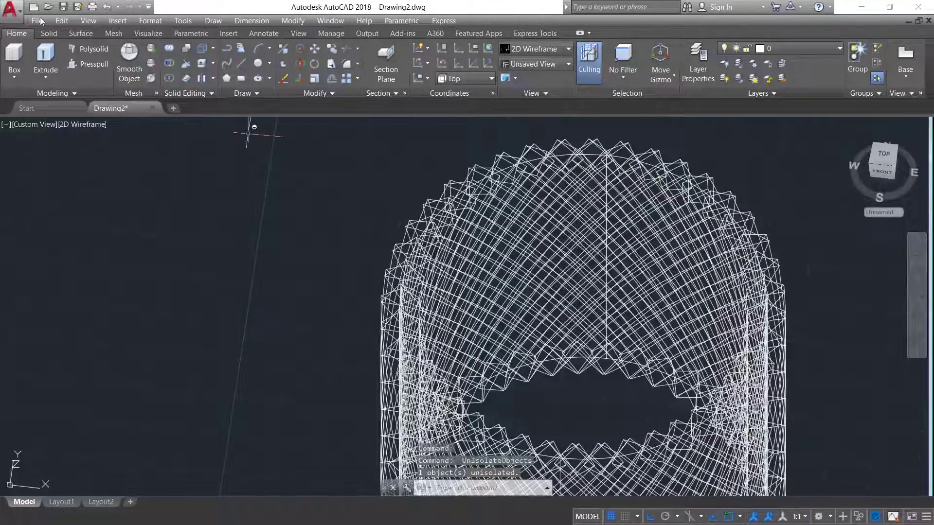
left_click(172, 62)
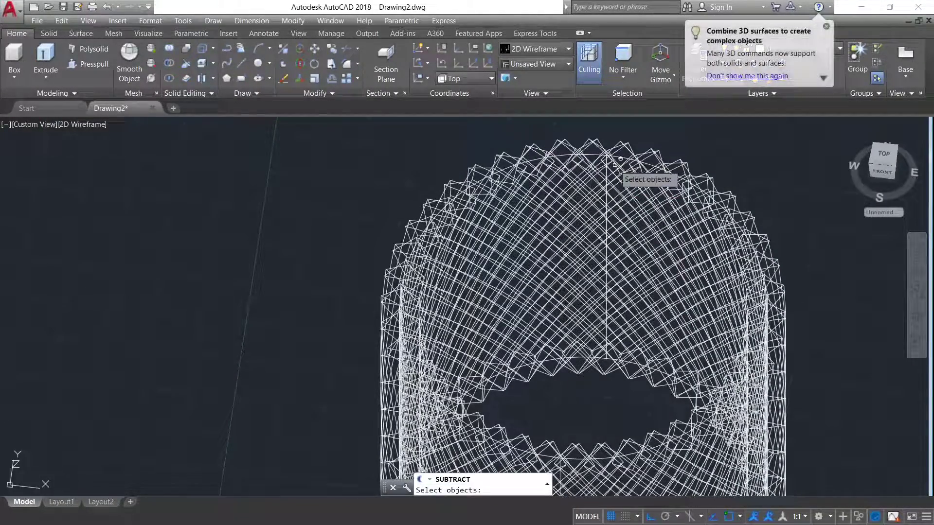
left_click(647, 165)
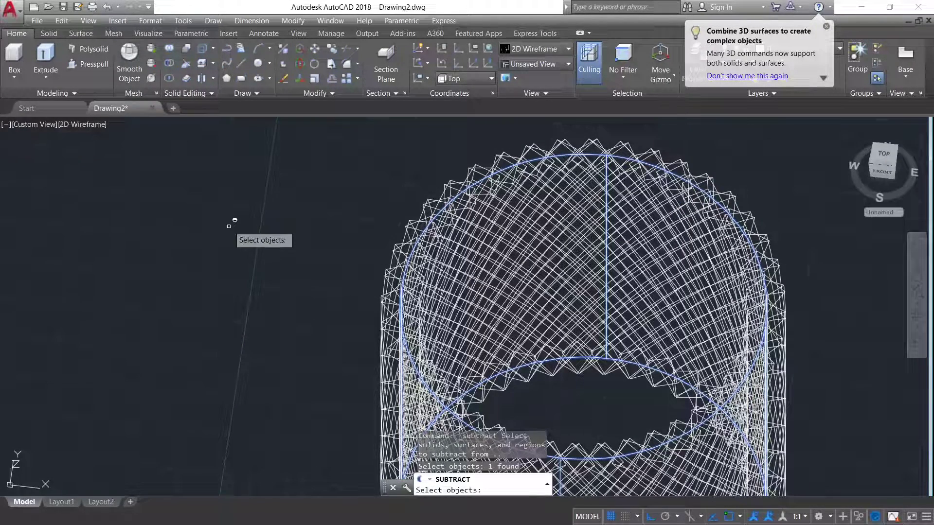
key("Return")
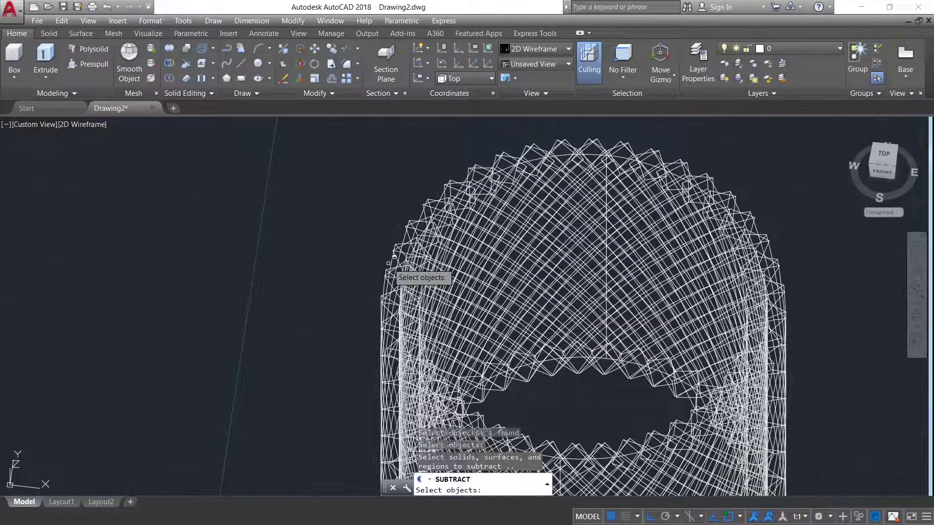
left_click(397, 248)
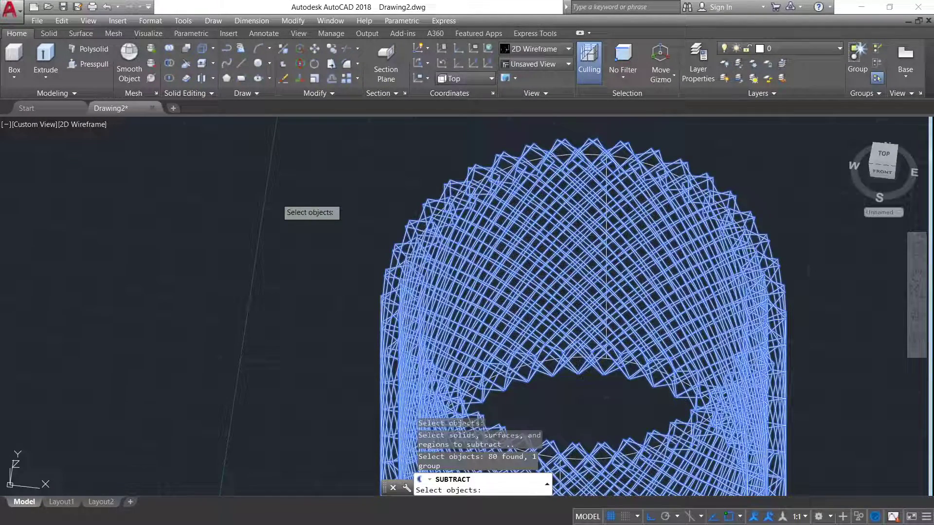
key("Return")
key("Return")
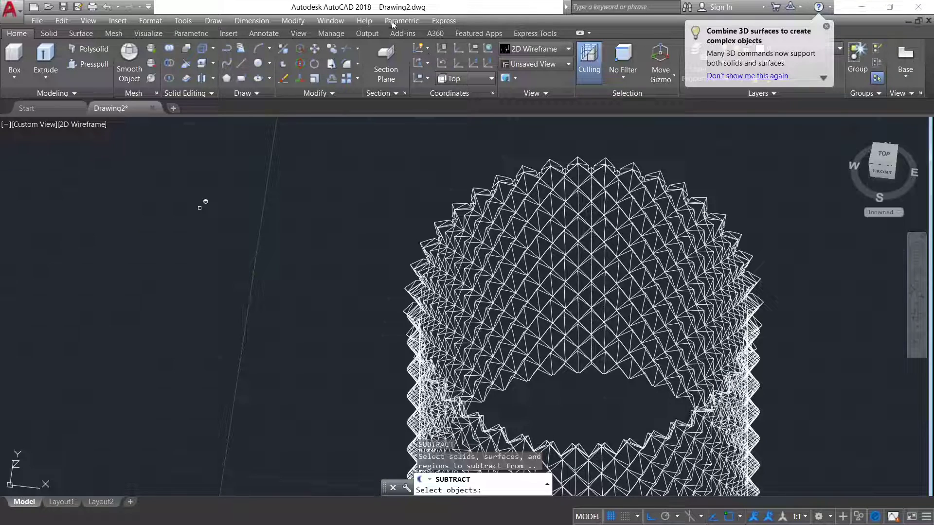
Step: Switch the viewport visual style to Realistic
left_click(527, 50)
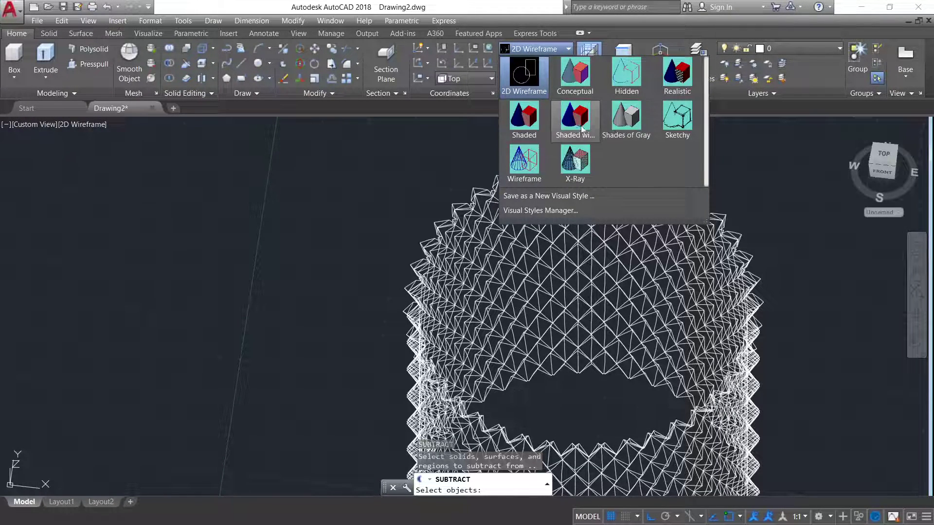
left_click(678, 72)
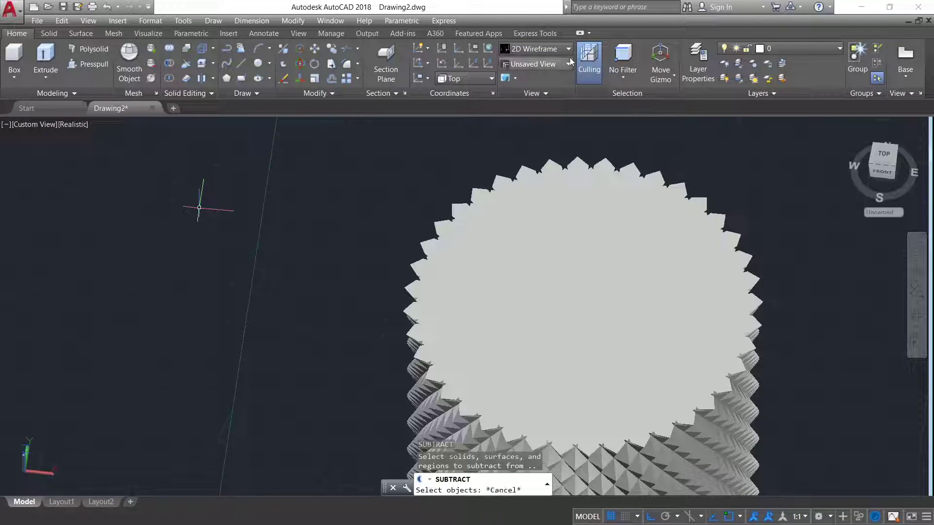
scroll(730, 192, "down", 2)
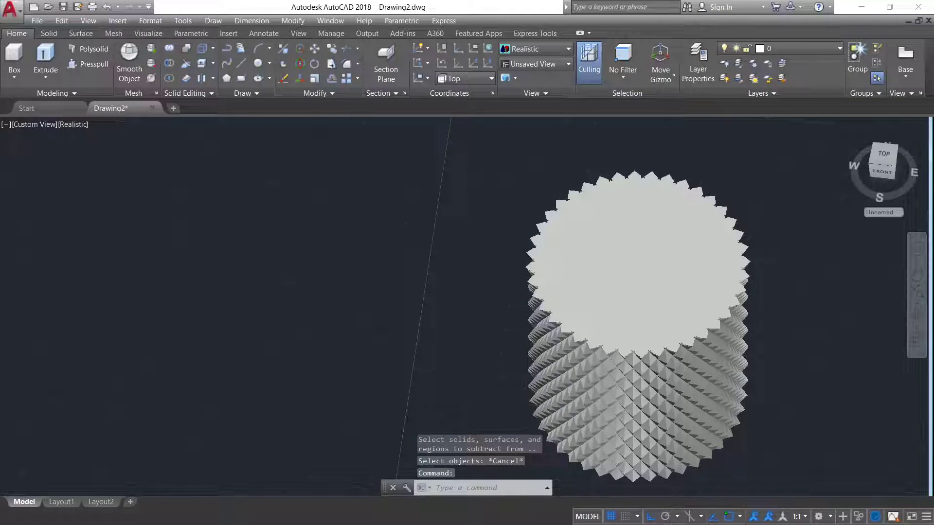
scroll(730, 195, "down", 2)
Step: Orbit the view to see the knurled cylinder side-on from the right
middle_click_drag(729, 194, 672, 123, "shift")
scroll(684, 335, "up", 5)
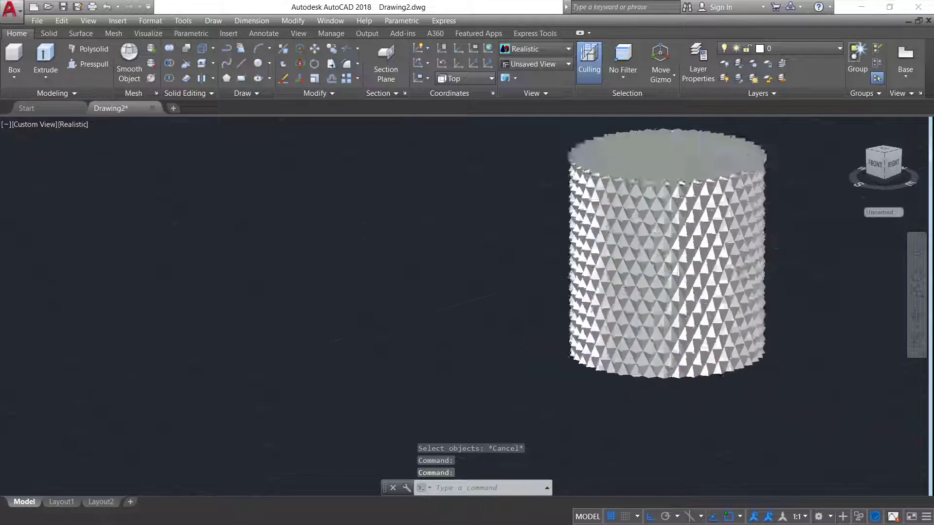
scroll(684, 334, "down", 5)
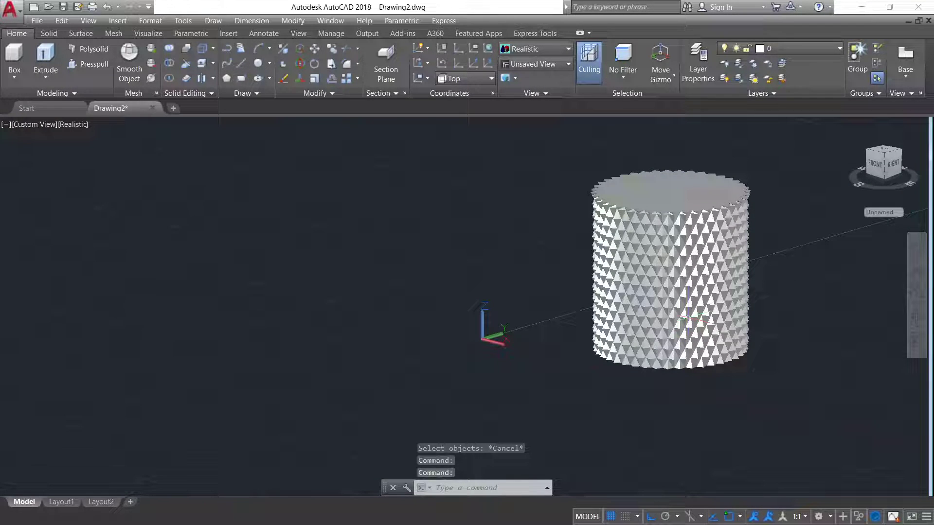
mouse_move(760, 247)
middle_mouse_down("shift")
mouse_move(725, 250)
mouse_move(762, 249)
middle_mouse_up("shift")
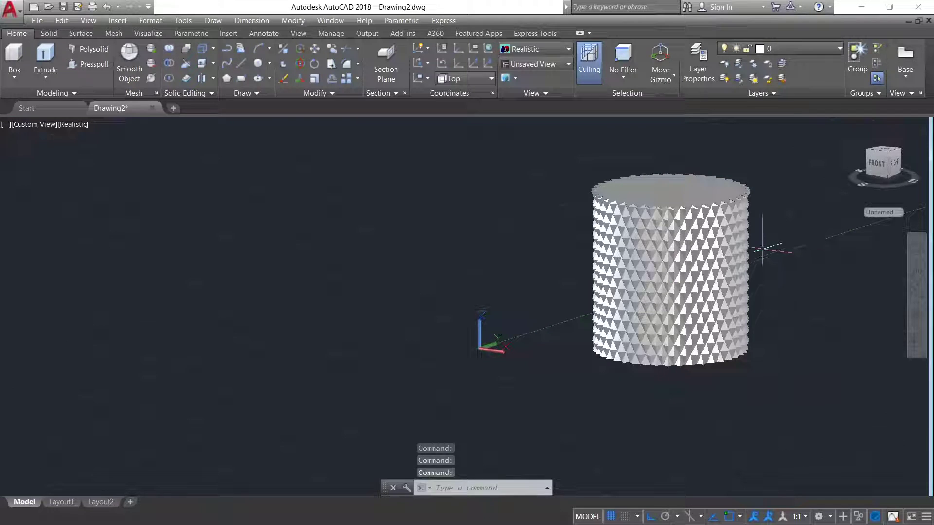